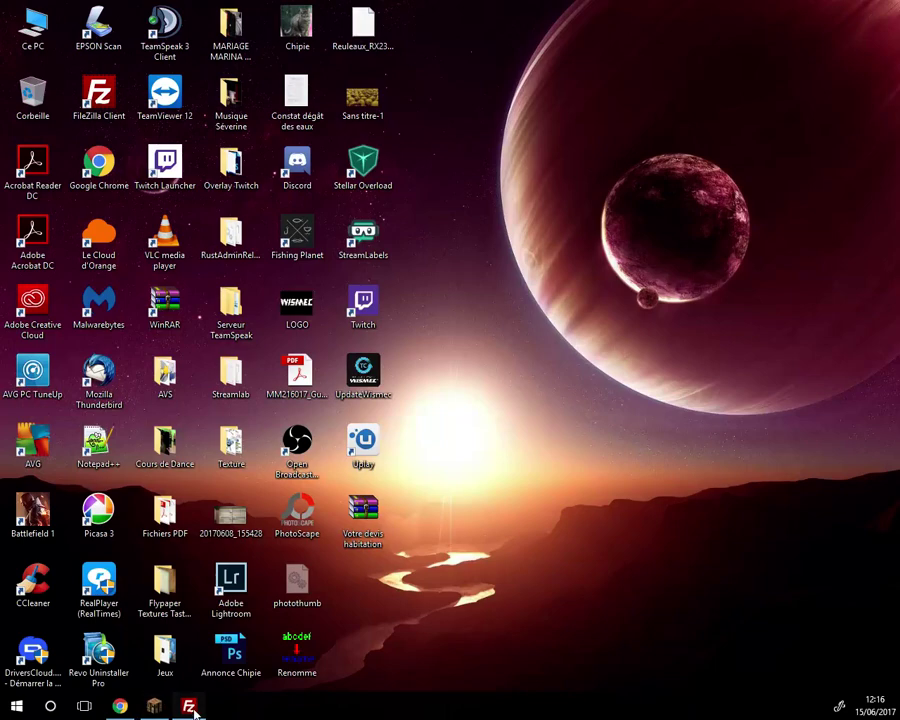
Open FileZilla, and look through the FileZilla download page in Chrome with its Windows, Mac OS X and Linux versions.
click(190, 707)
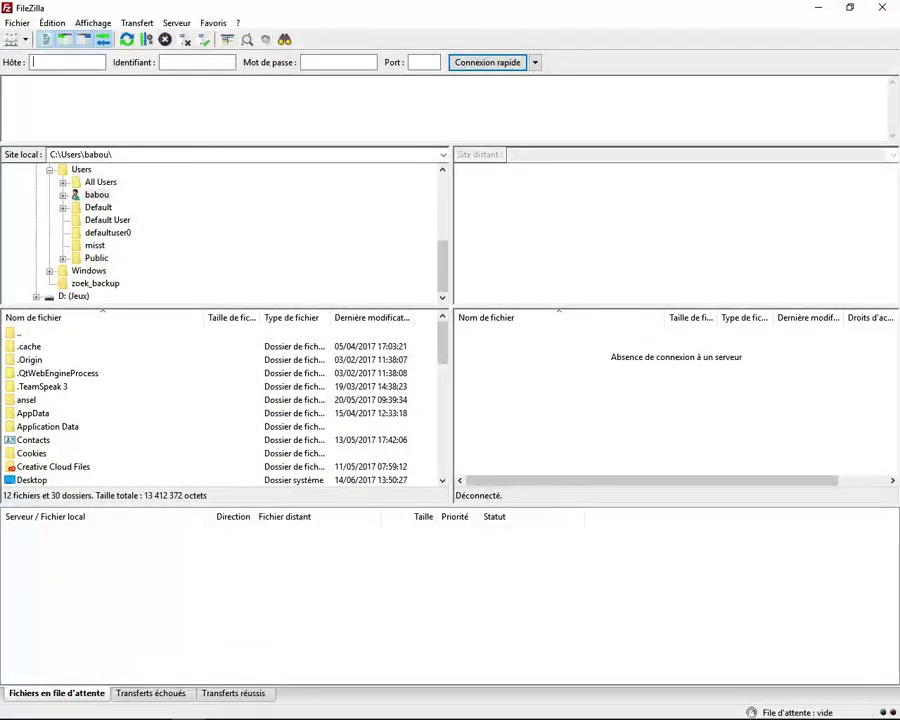
click(122, 707)
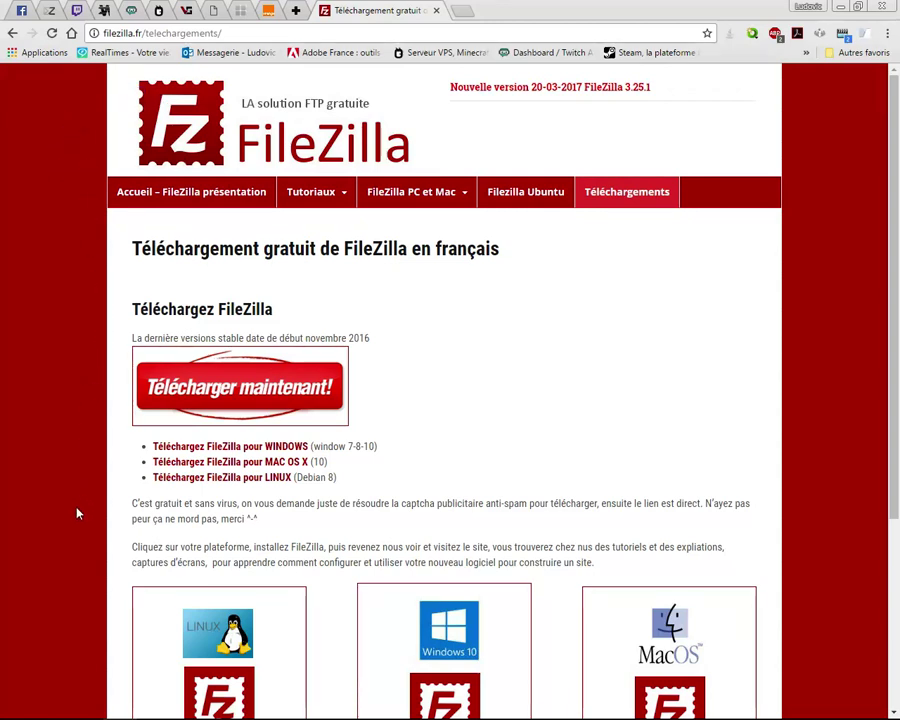
scroll(74, 300, down, 1)
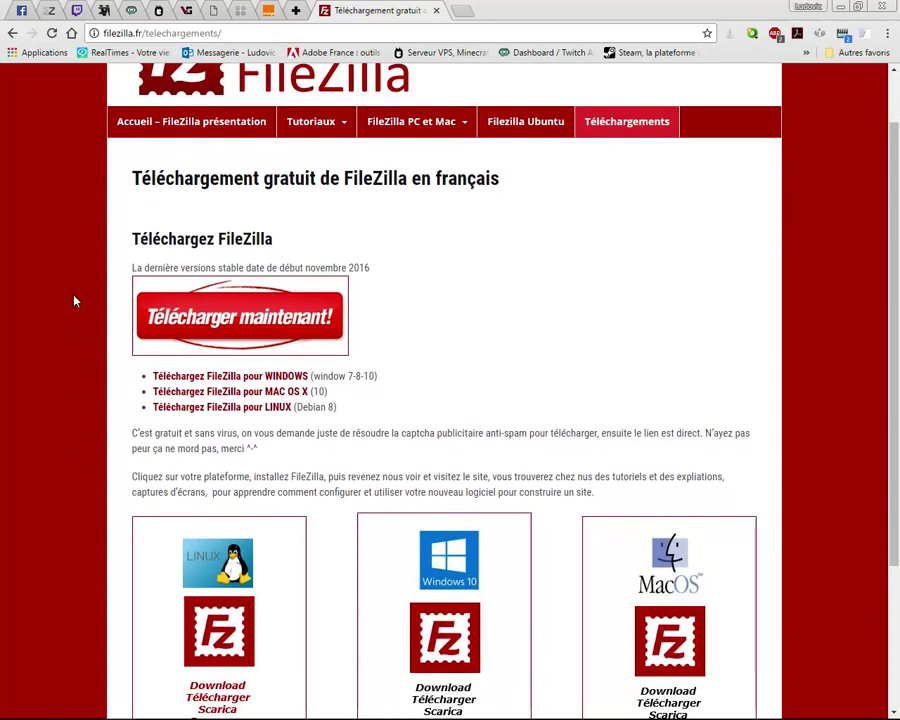
scroll(74, 297, down, 2)
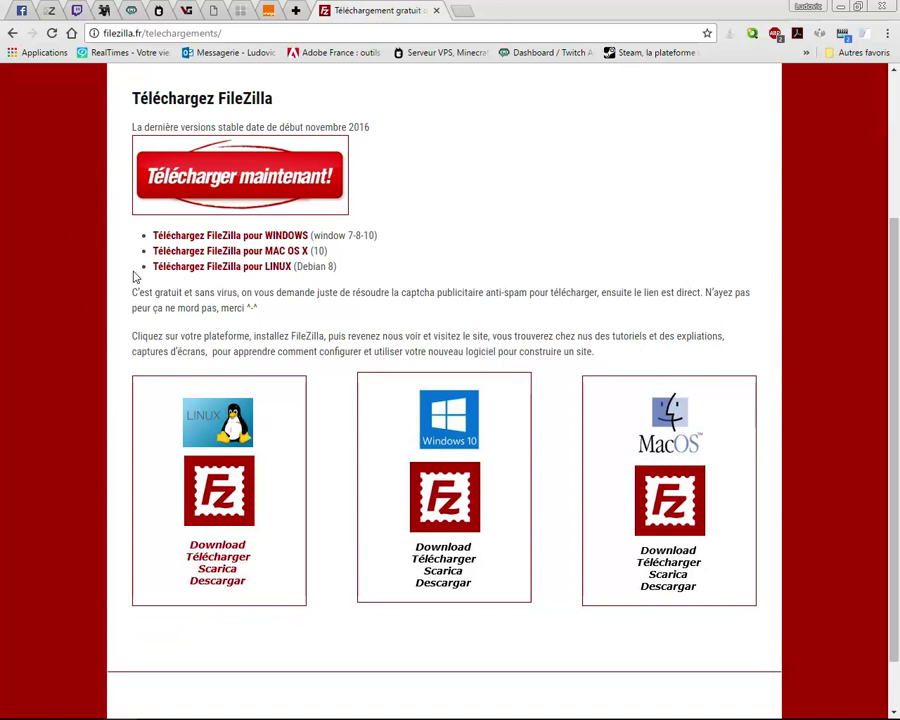
scroll(135, 277, down, 1)
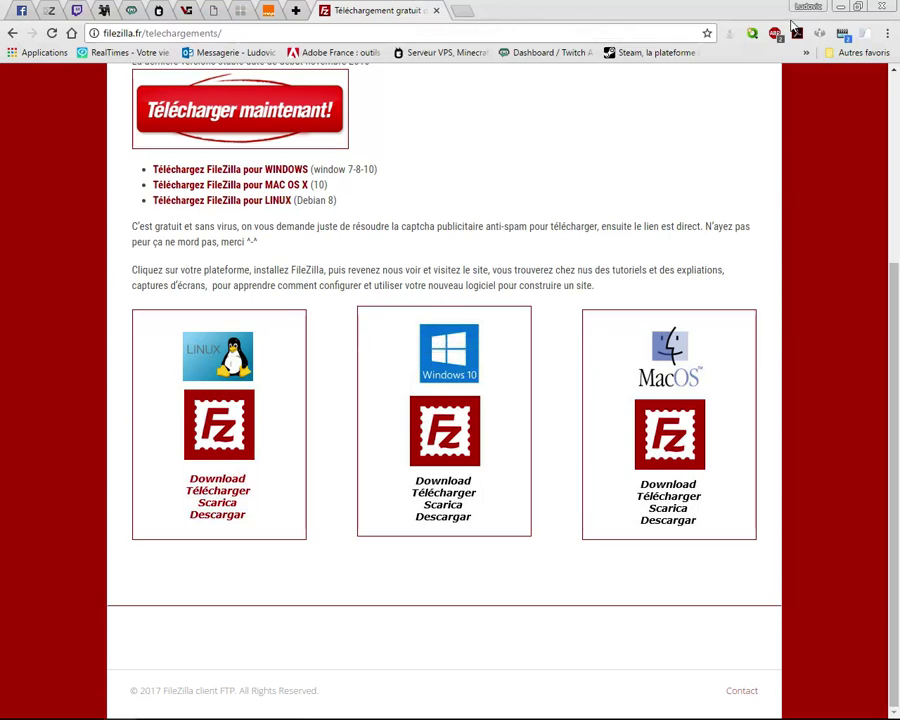
click(840, 6)
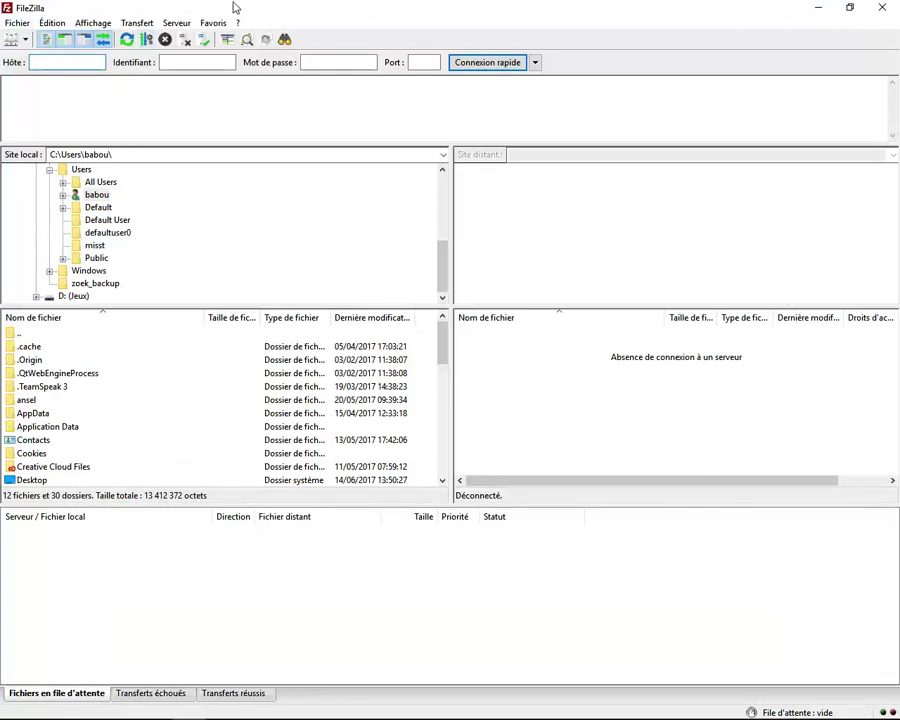
Open FileZilla's Site Manager with the list of saved sites.
click(35, 62)
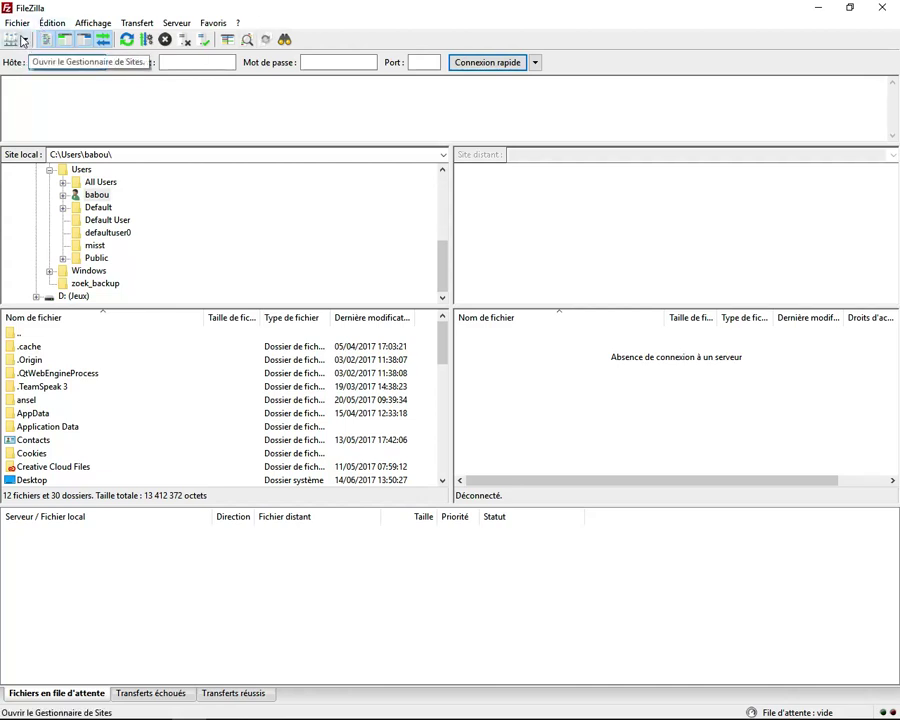
click(24, 40)
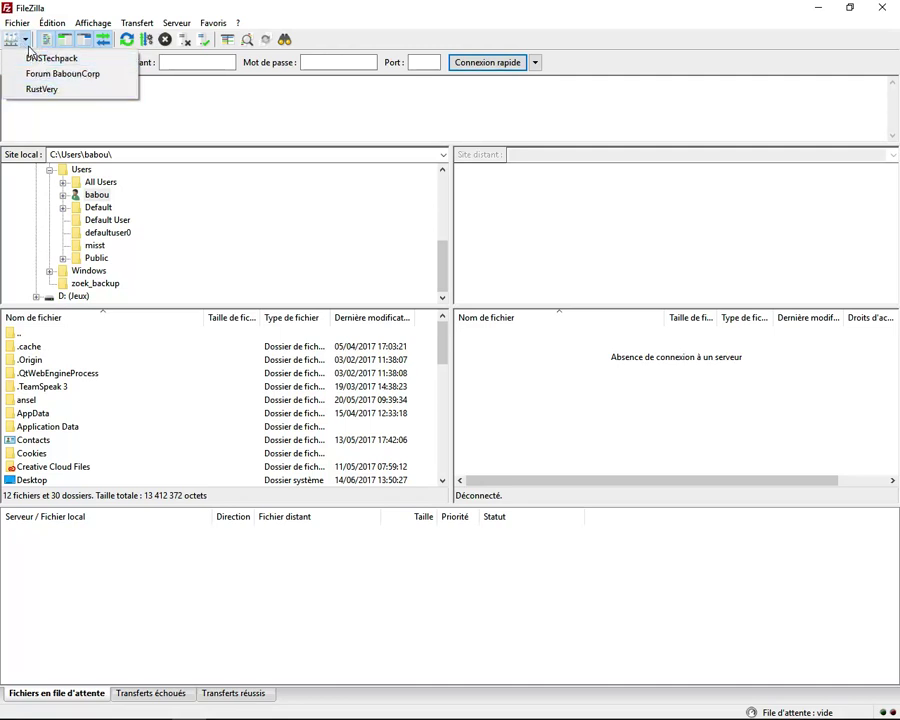
click(10, 42)
click(10, 42)
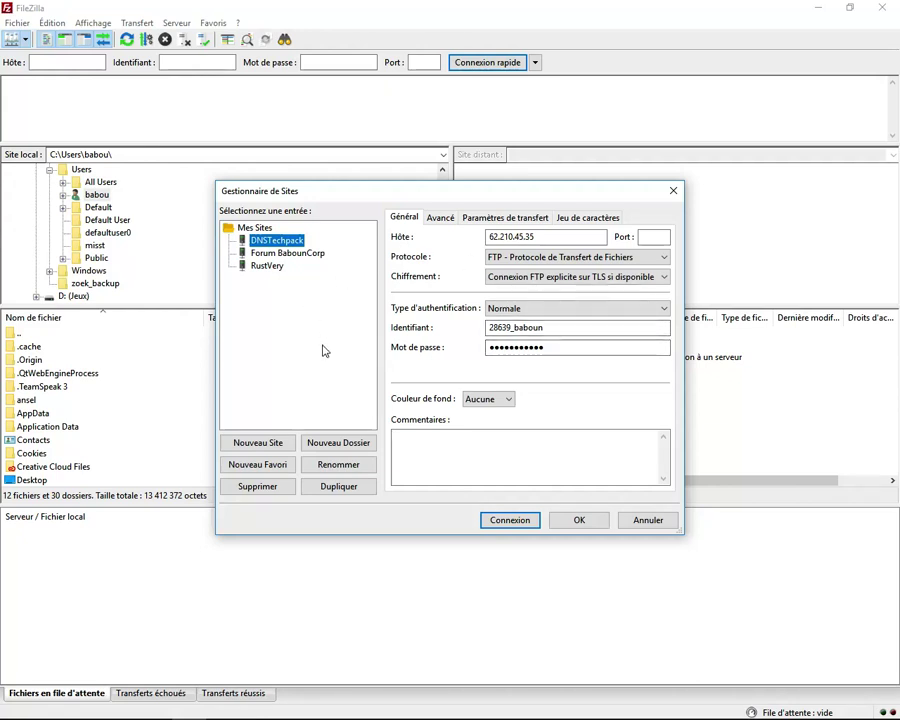
click(648, 520)
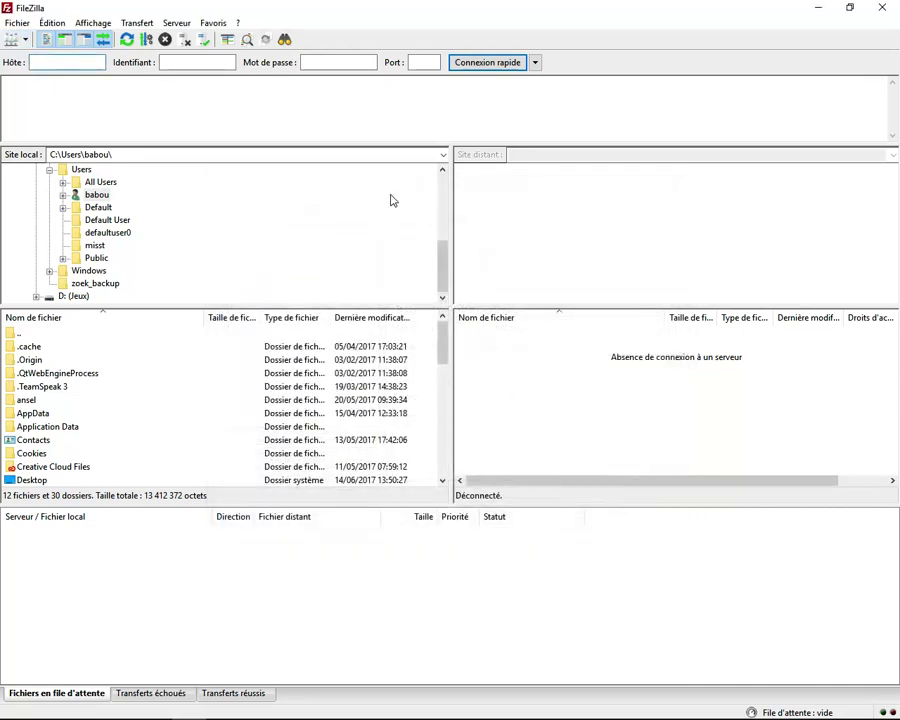
click(9, 42)
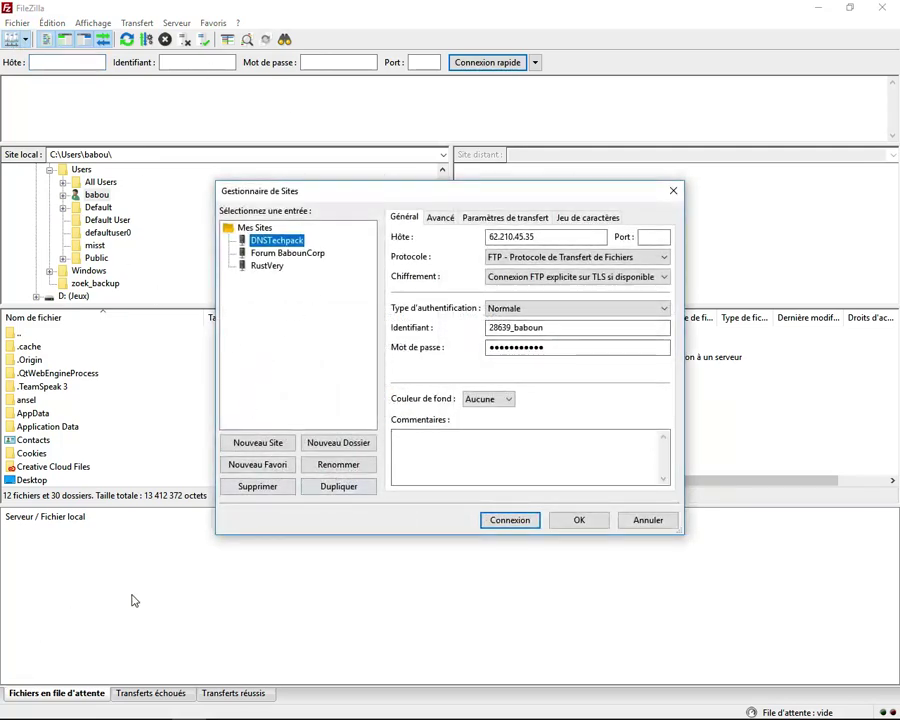
Switch to Chrome and open the FTP access page of the Minecraft ILLIMITÉ server in the OMGSERV client area.
mouse_move(226, 706)
click(120, 706)
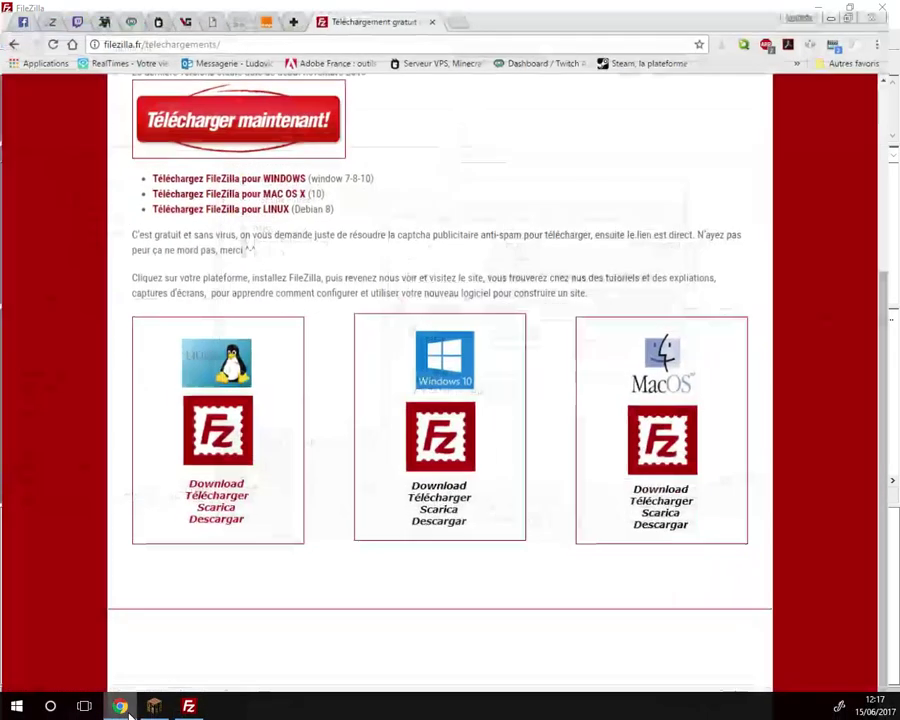
click(158, 12)
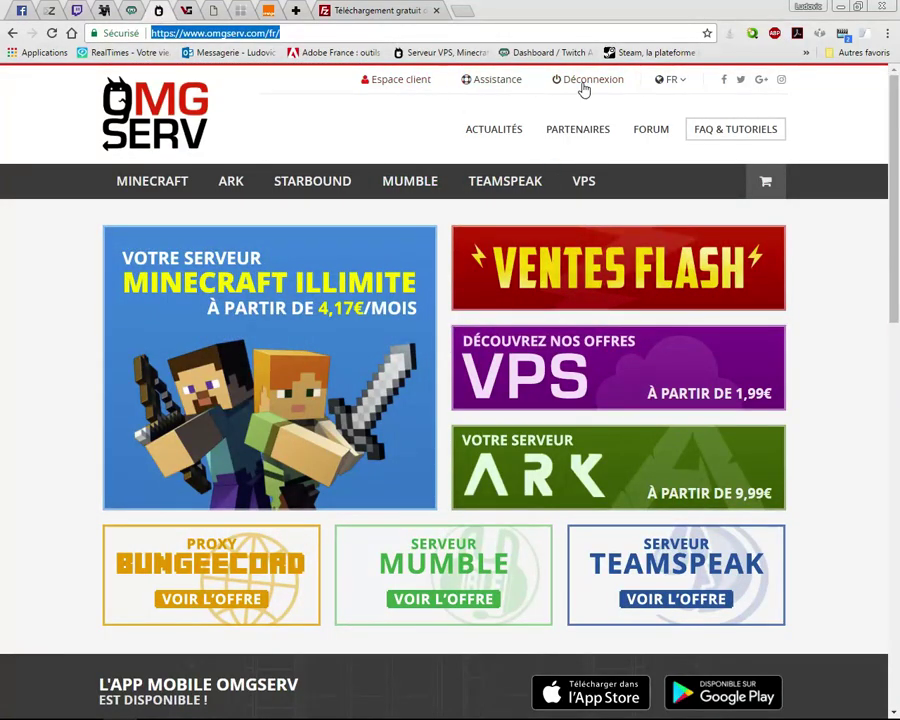
click(421, 89)
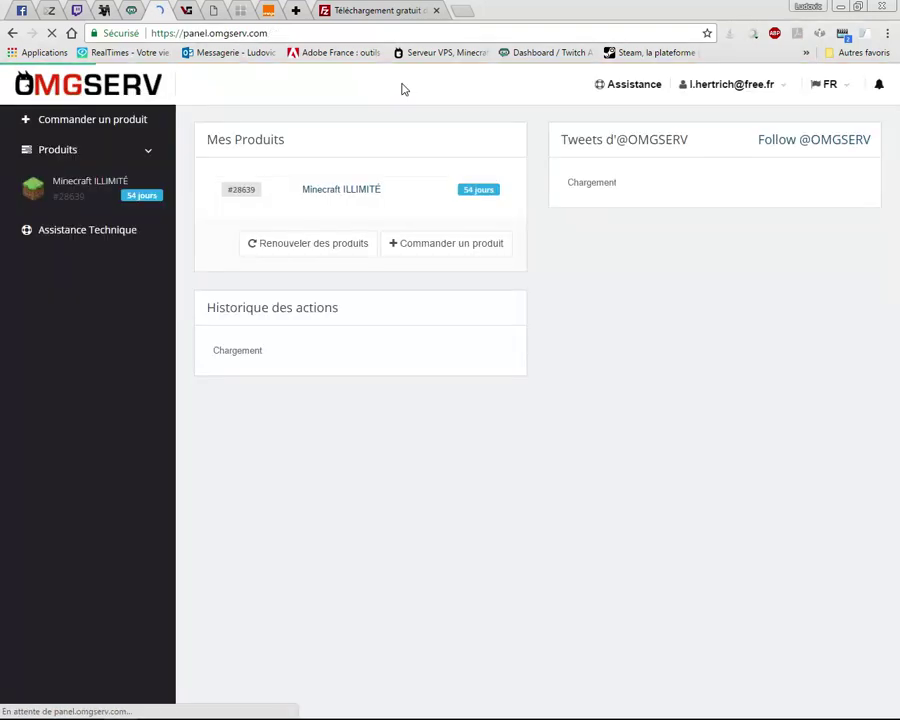
click(60, 196)
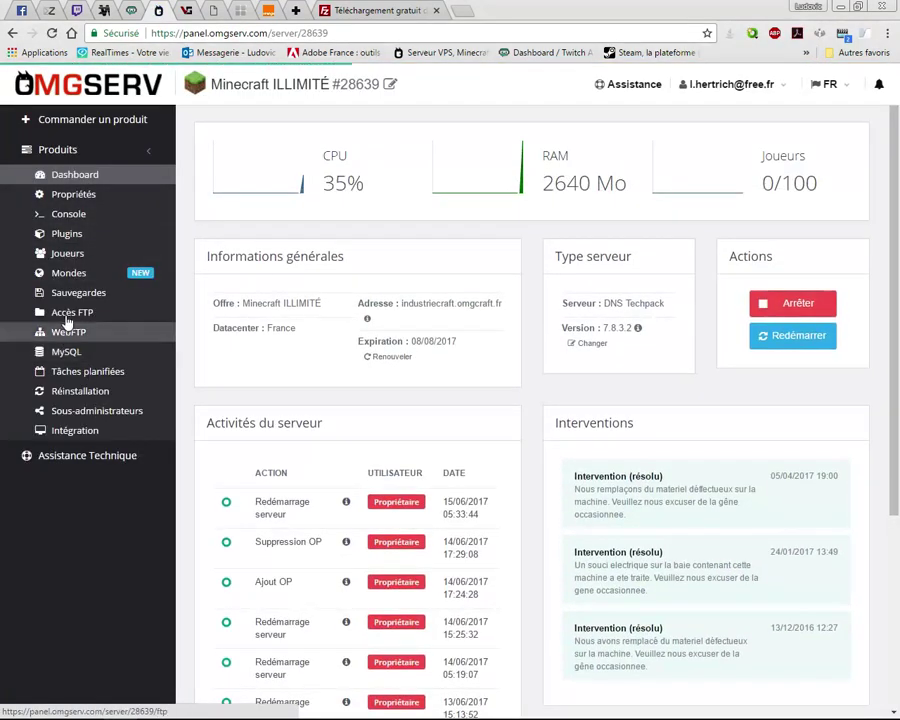
click(67, 316)
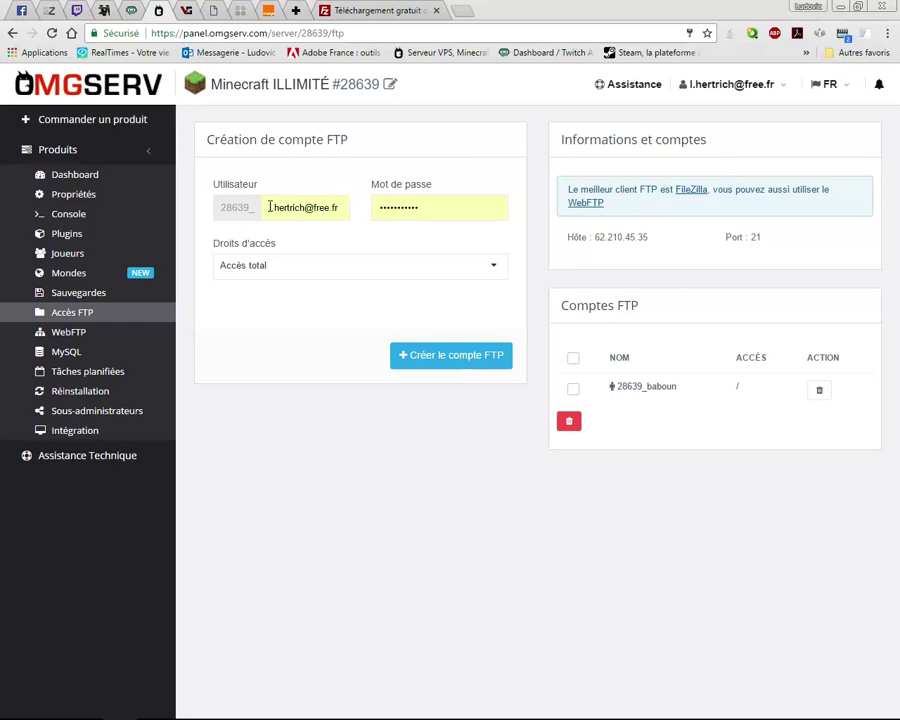
Fill in the FTP account creation form with the user name baboun67 and the access rights Accès total.
drag(268, 207, 343, 206)
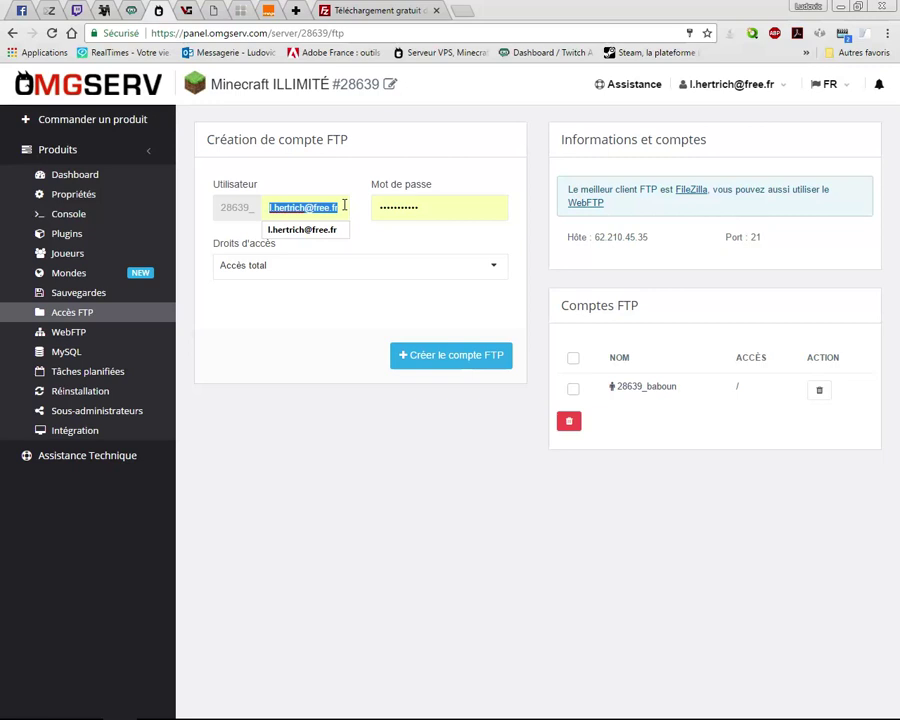
text(baboun67)
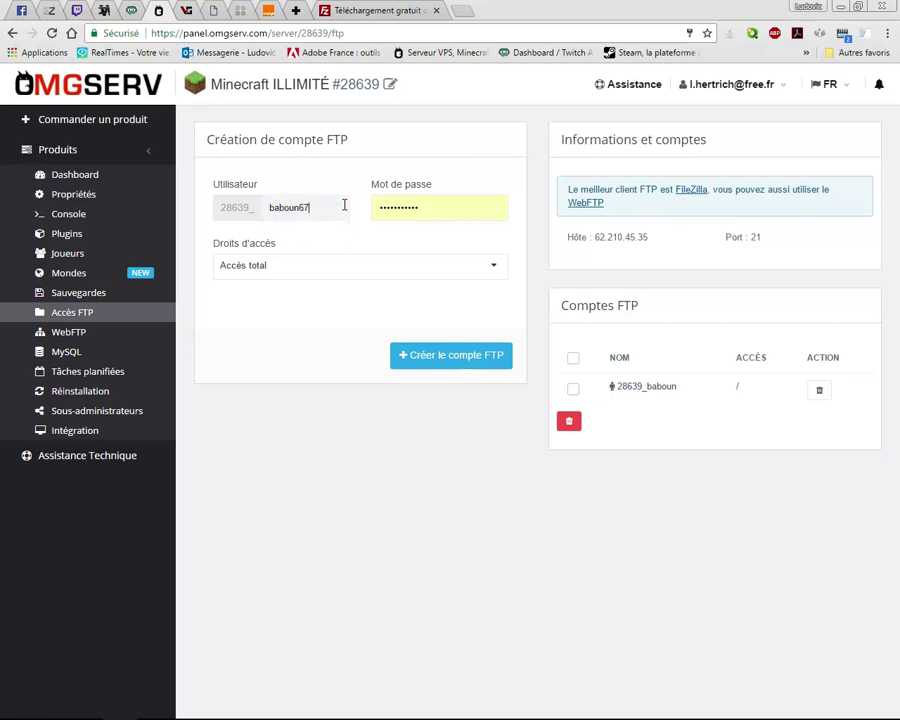
click(449, 203)
click(489, 270)
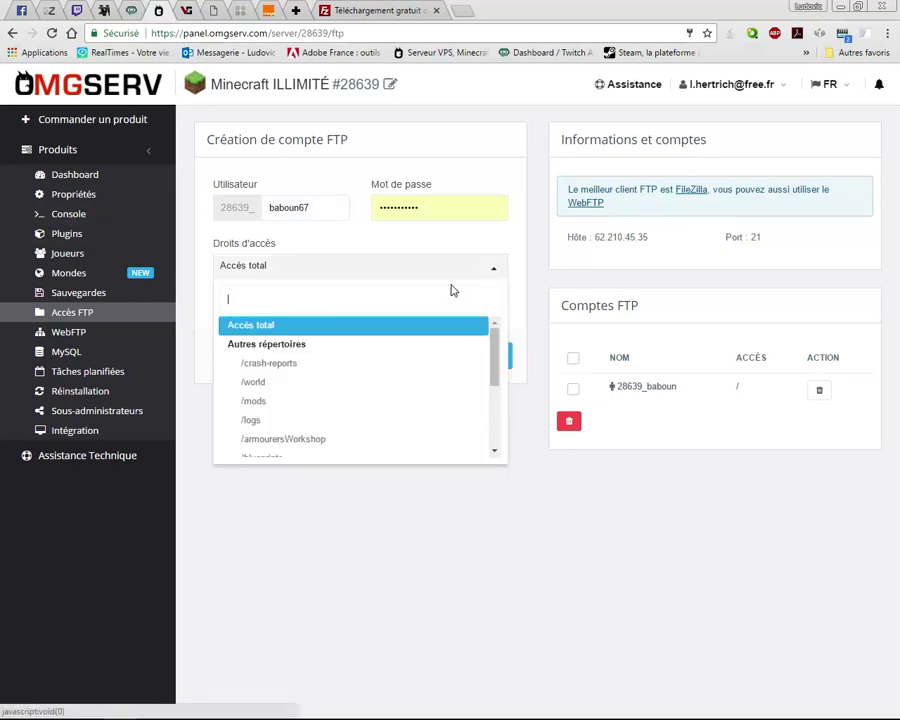
click(251, 328)
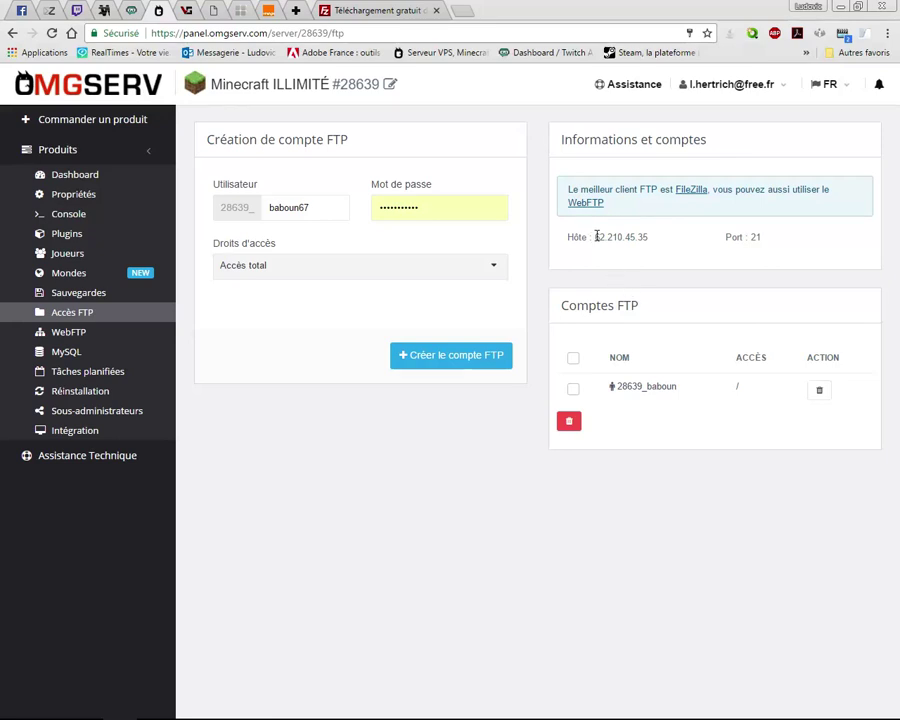
Copy the FTP host address 62.210.45.35 from the account information and close the FileZilla download page.
drag(595, 237, 648, 239)
key(ctrl+c)
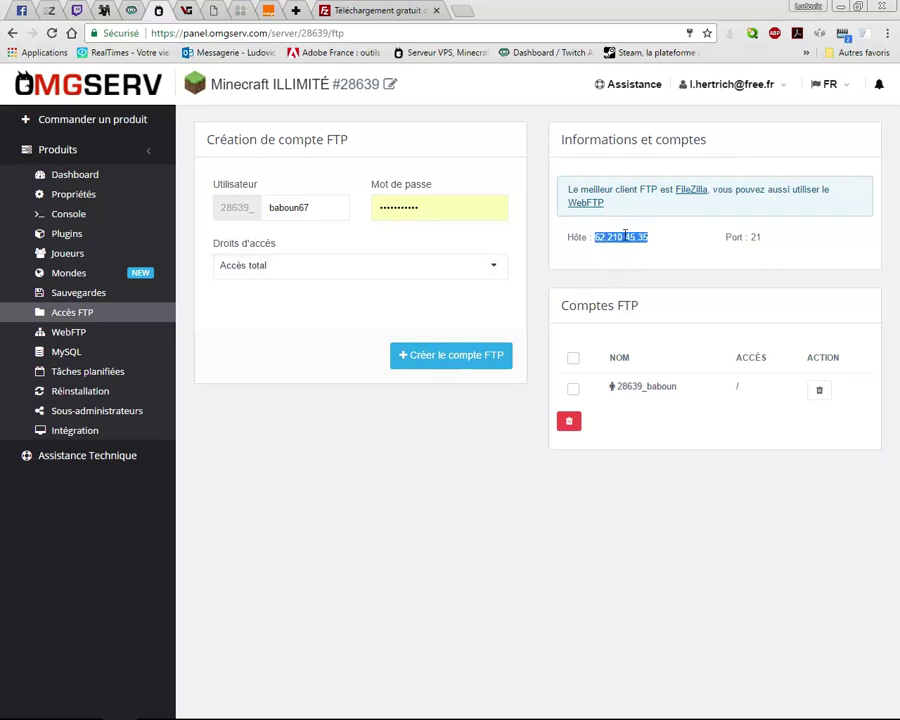
click(372, 12)
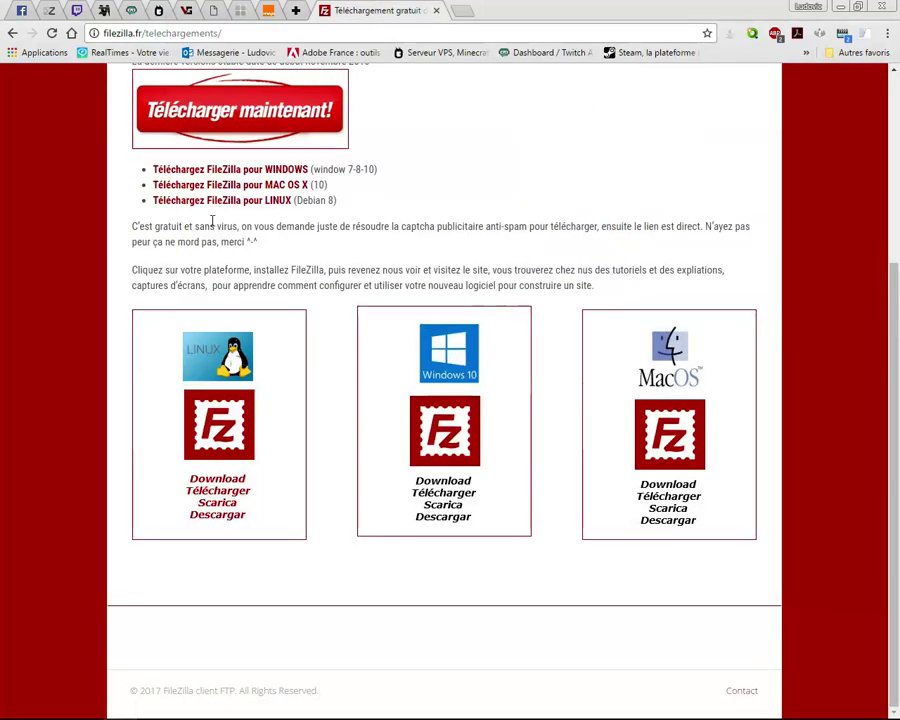
click(436, 10)
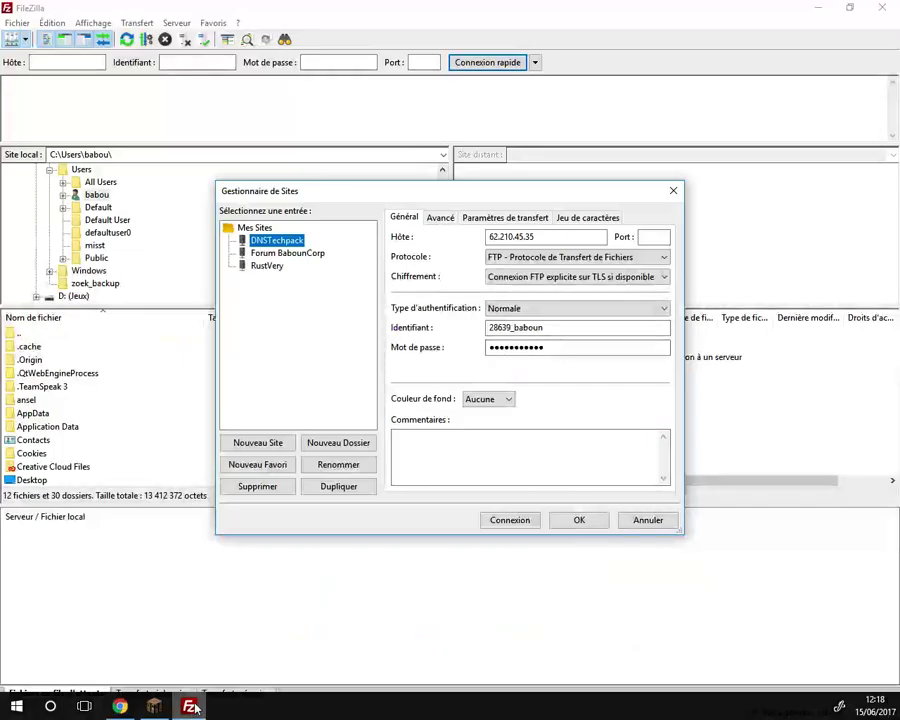
Switch to FileZilla and create a new site named "Acces FTP OMGSERV" in the Site Manager.
click(188, 706)
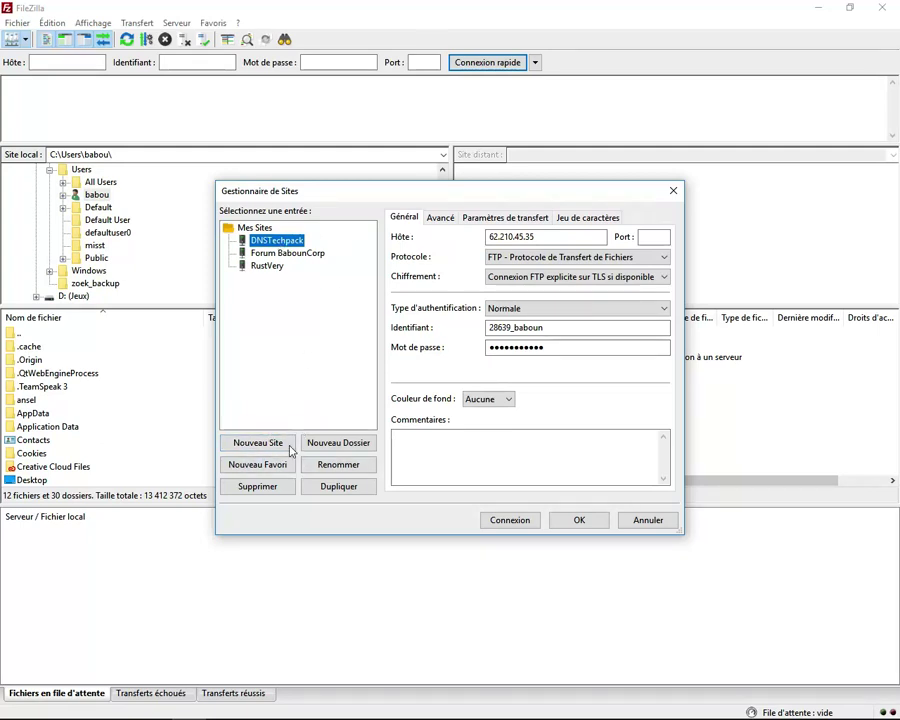
click(258, 444)
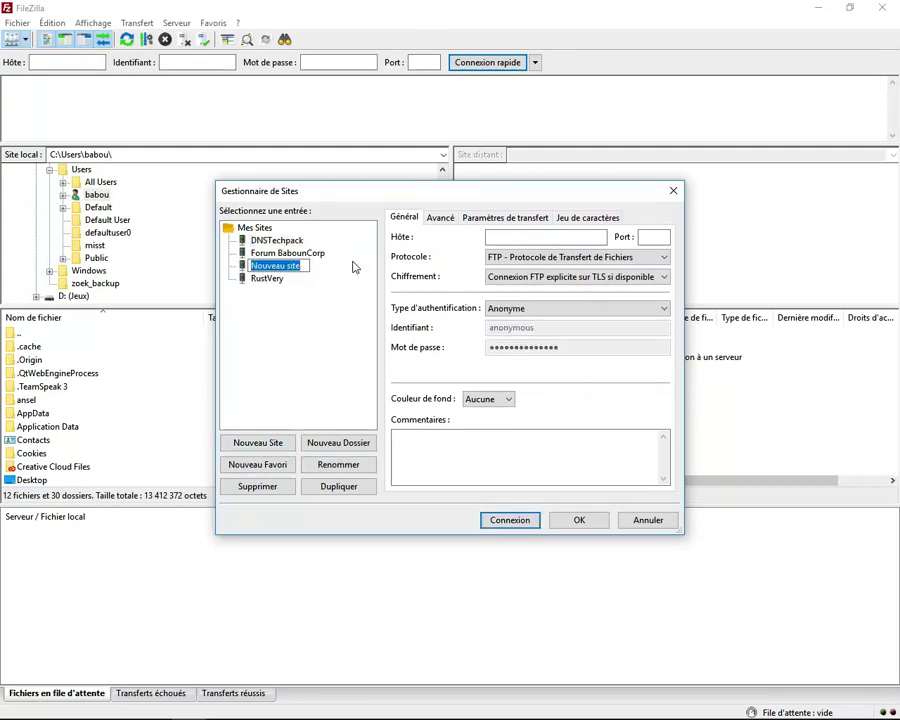
text(A)
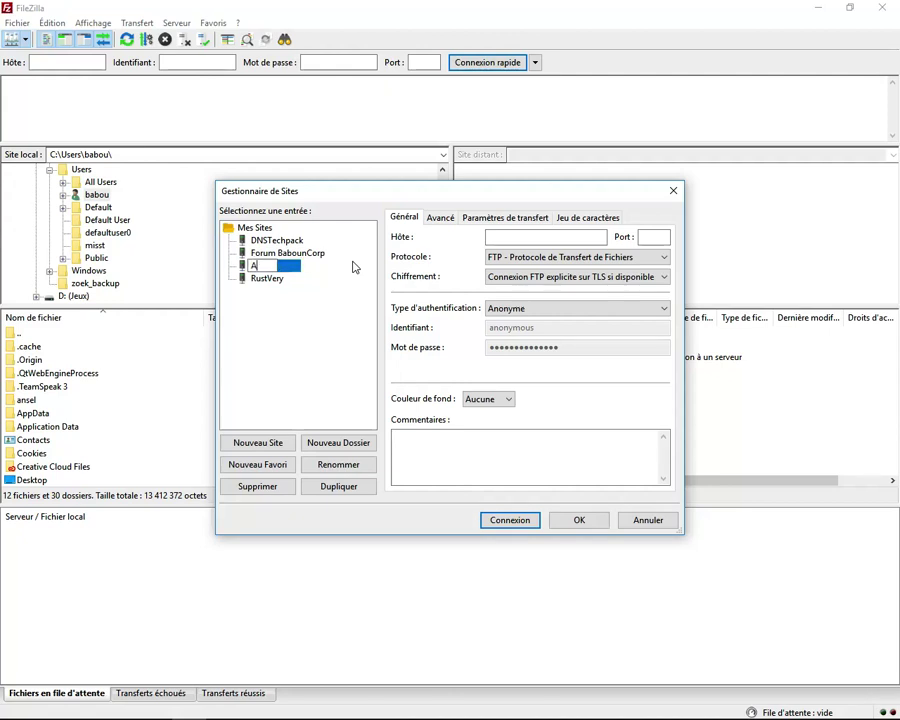
text(cces FTP OMGSE)
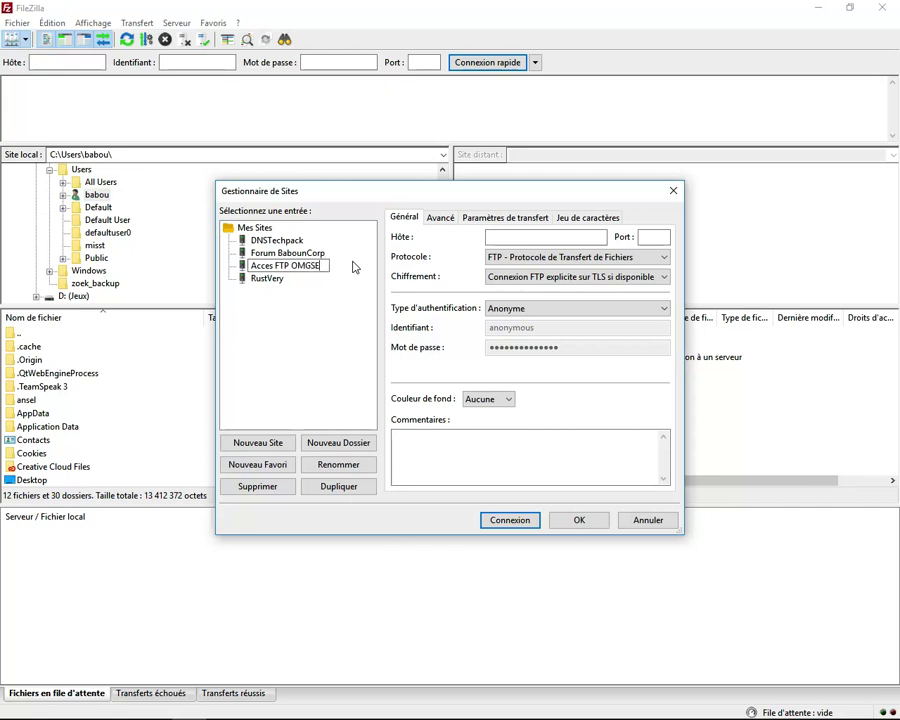
text(RV)
key(Return)
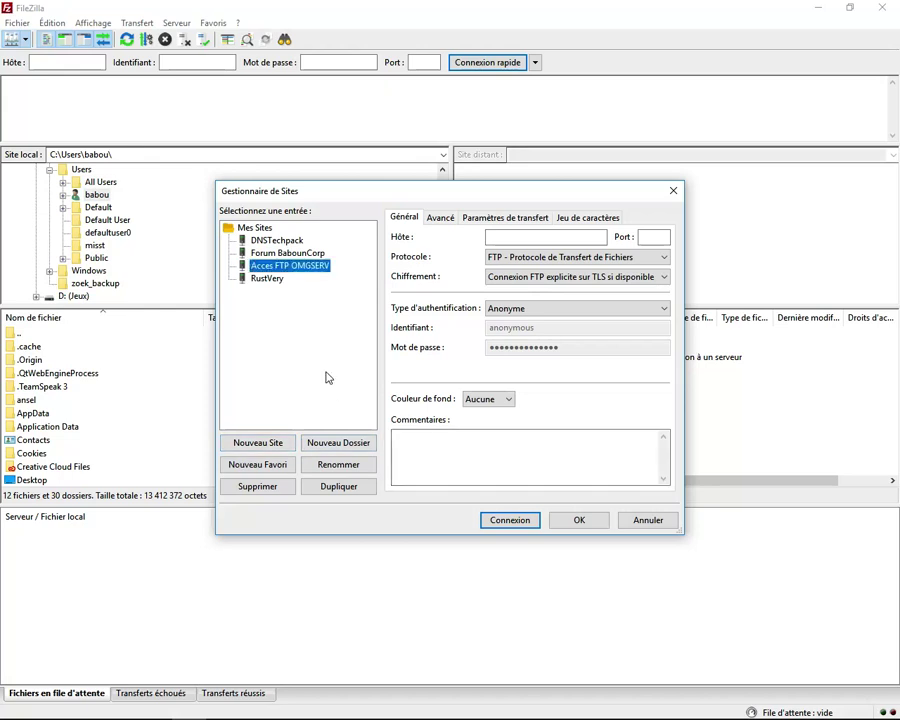
Try to paste the host into the new site, and recopy the host address 62.210.45.35 from the OMGSERV FTP page in Chrome.
right_click(515, 240)
click(327, 297)
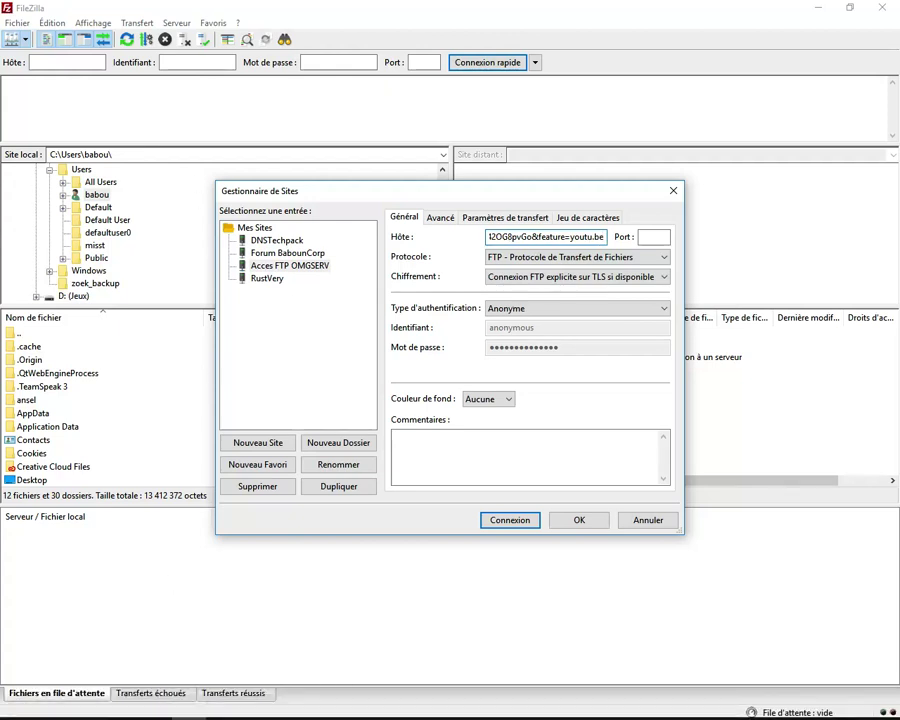
click(119, 714)
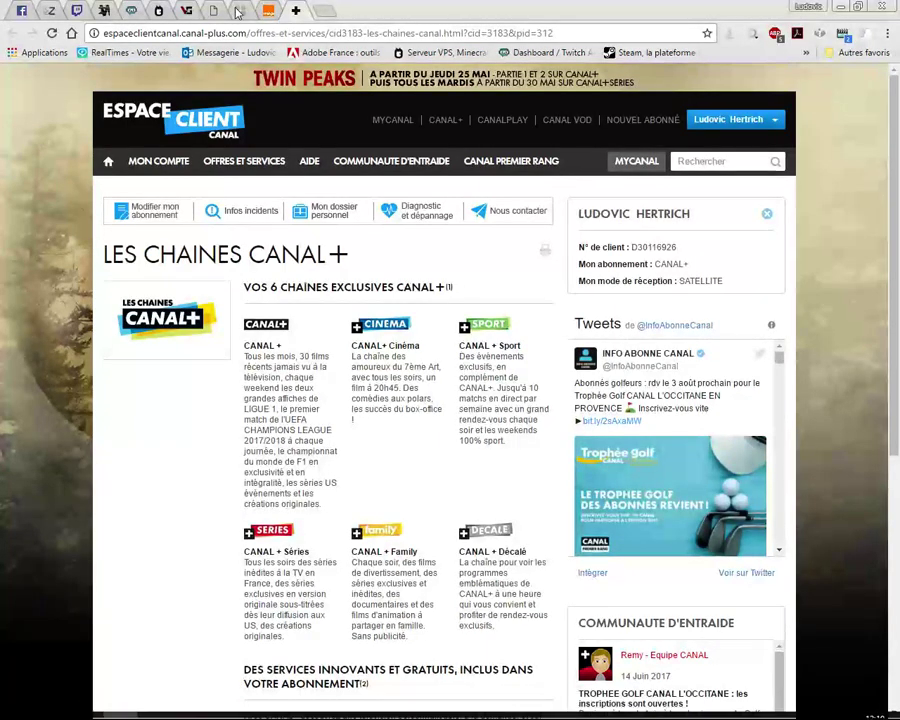
click(158, 10)
right_click(632, 238)
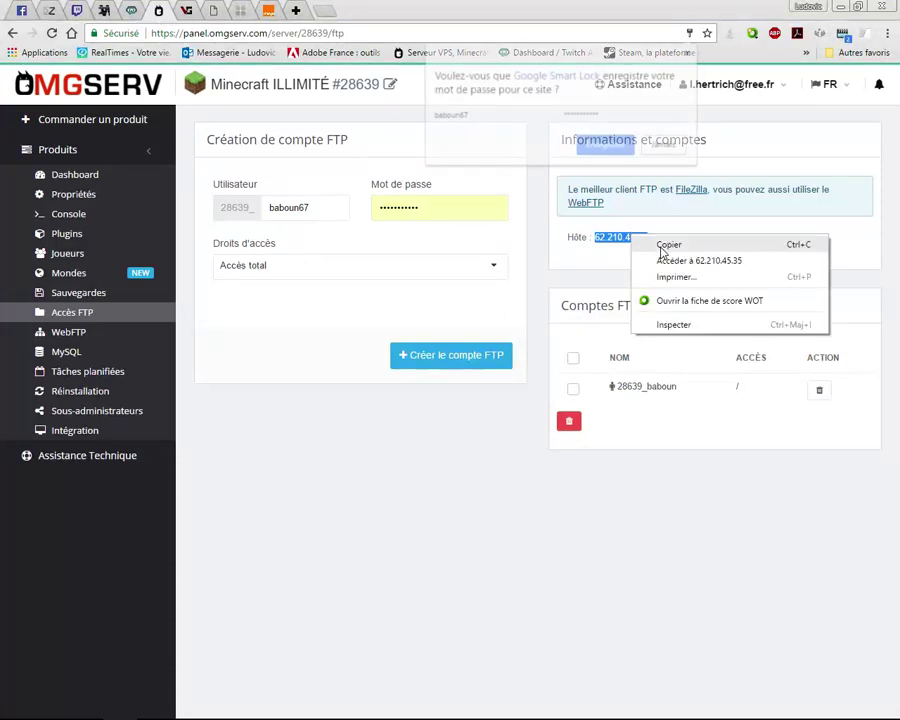
click(660, 244)
click(655, 148)
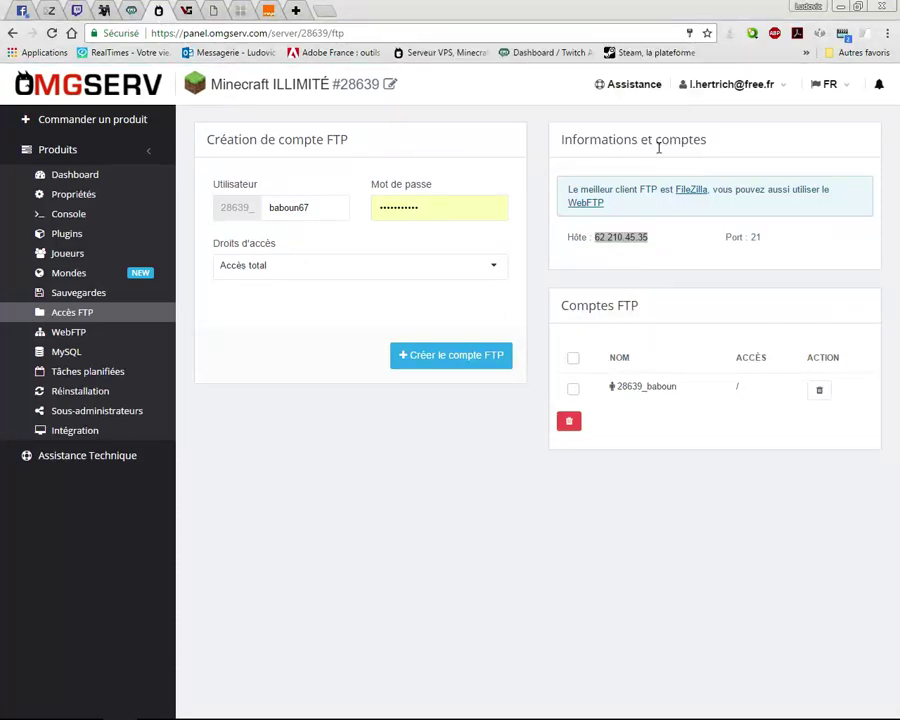
Switch to FileZilla and replace the host of the Acces FTP OMGSERV site with 62.210.45.35.
click(188, 707)
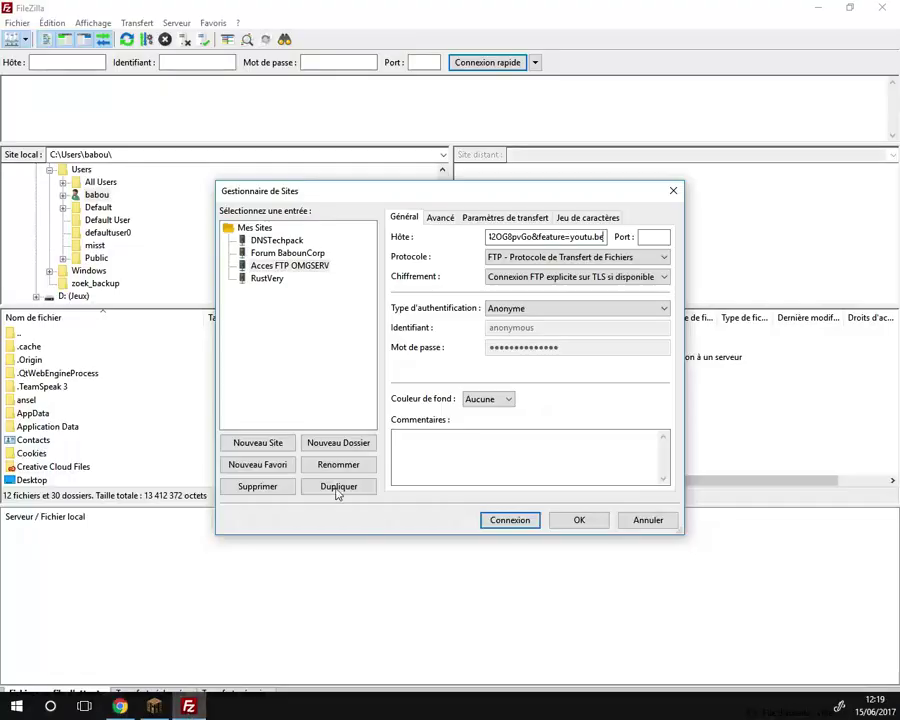
double_click(533, 240)
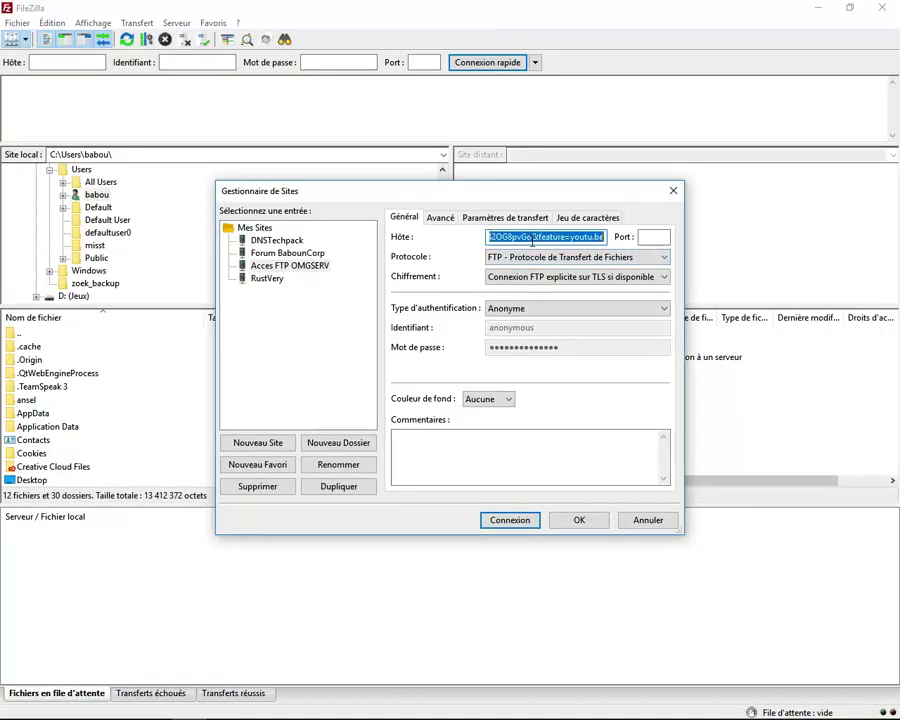
right_click(531, 239)
click(408, 298)
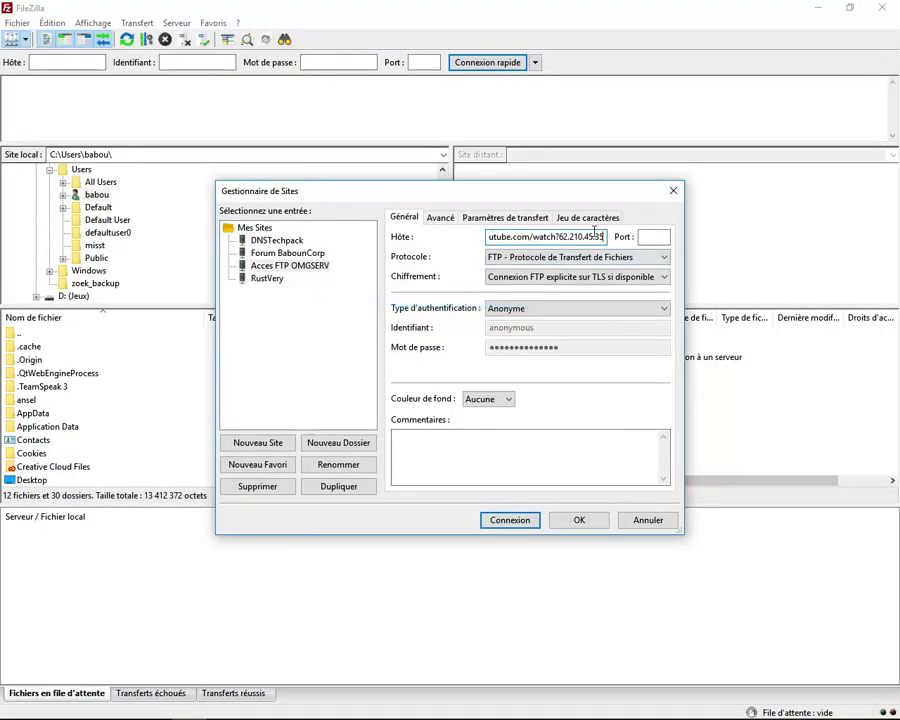
key(BackSpace)
key(BackSpace)
key(BackSpace)
key(BackSpace)
key(BackSpace)
key(BackSpace)
key(BackSpace)
key(BackSpace)
key(BackSpace)
key(BackSpace)
key(BackSpace)
key(BackSpace)
key(BackSpace)
key(BackSpace)
key(BackSpace)
key(BackSpace)
key(BackSpace)
key(BackSpace)
key(BackSpace)
key(BackSpace)
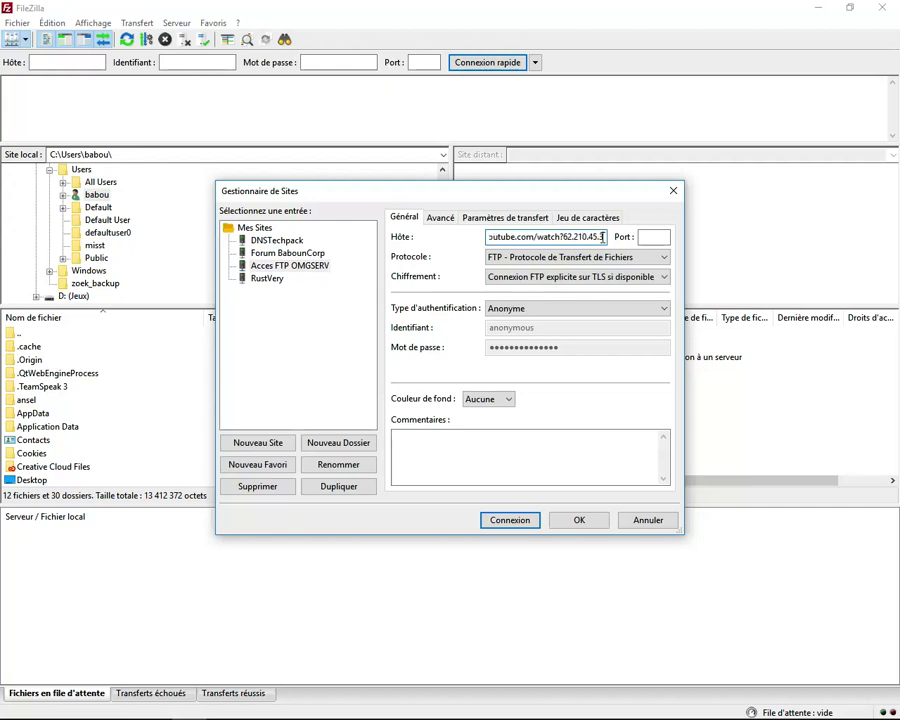
key(BackSpace)
key(BackSpace)
key(BackSpace)
key(BackSpace)
key(BackSpace)
key(BackSpace)
key(BackSpace)
key(BackSpace)
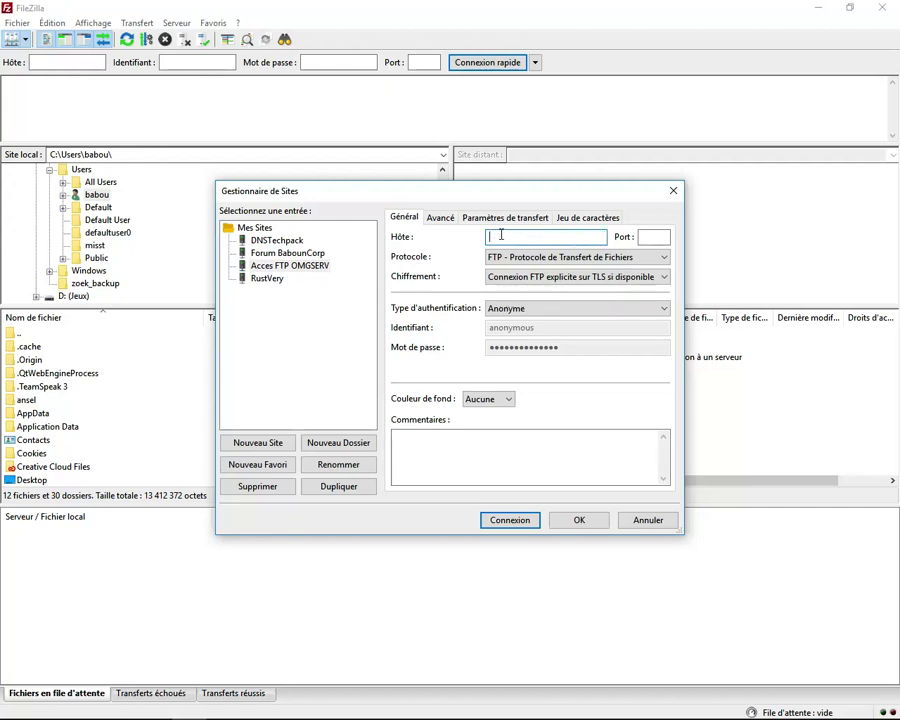
right_click(497, 235)
click(357, 296)
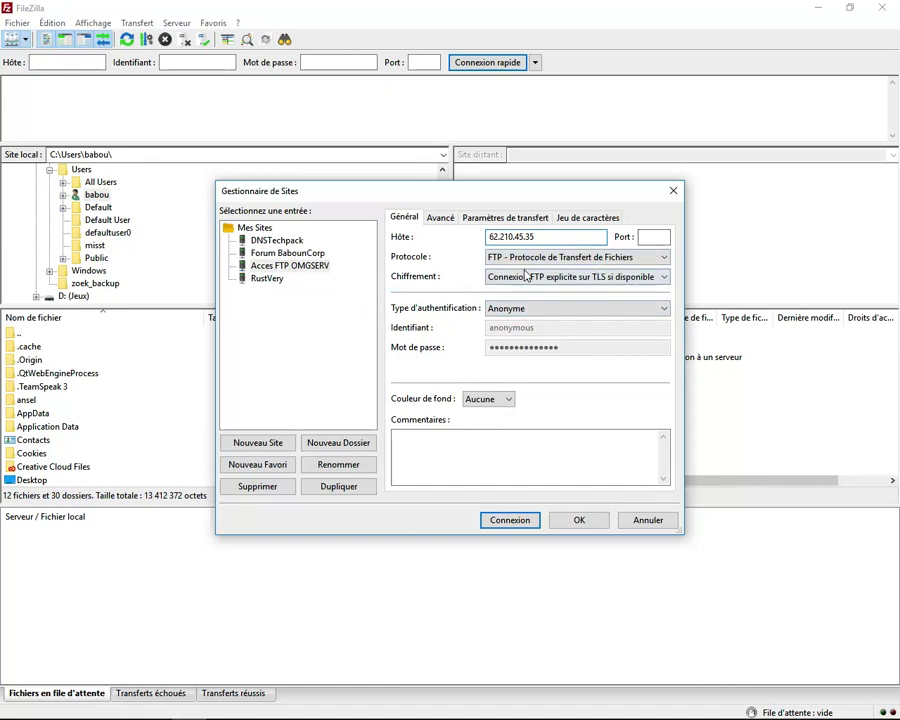
Keep the site's protocol on FTP and set its authentication type to Normale.
click(668, 259)
click(667, 261)
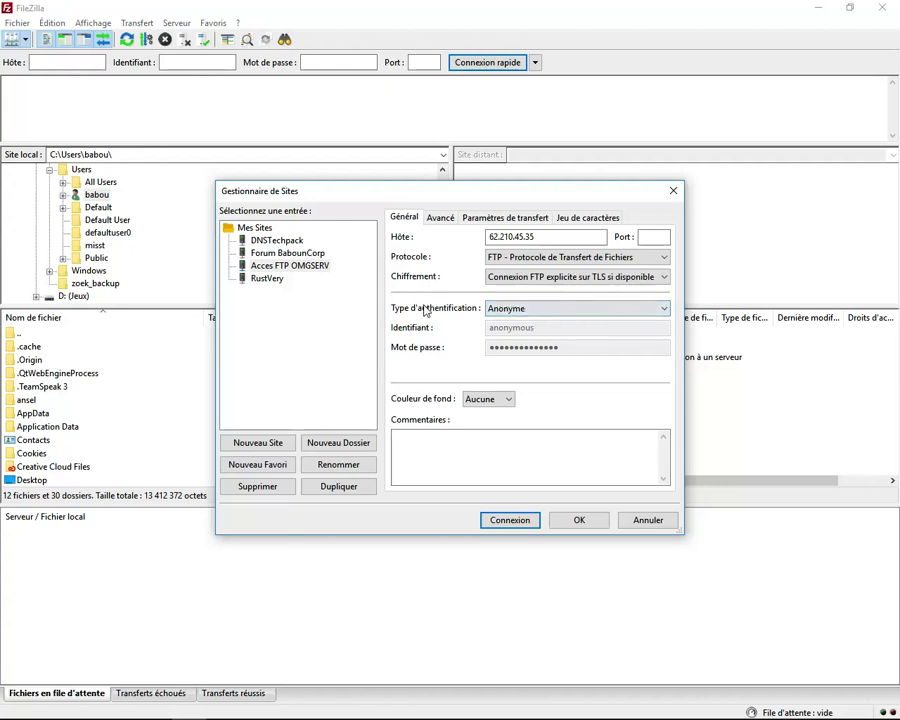
click(661, 311)
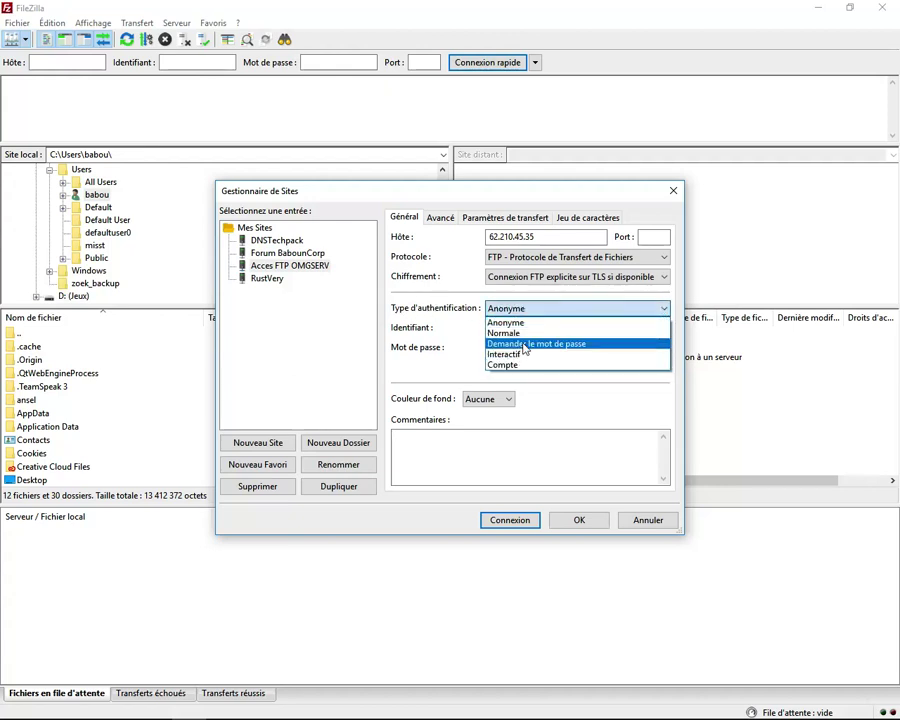
click(515, 333)
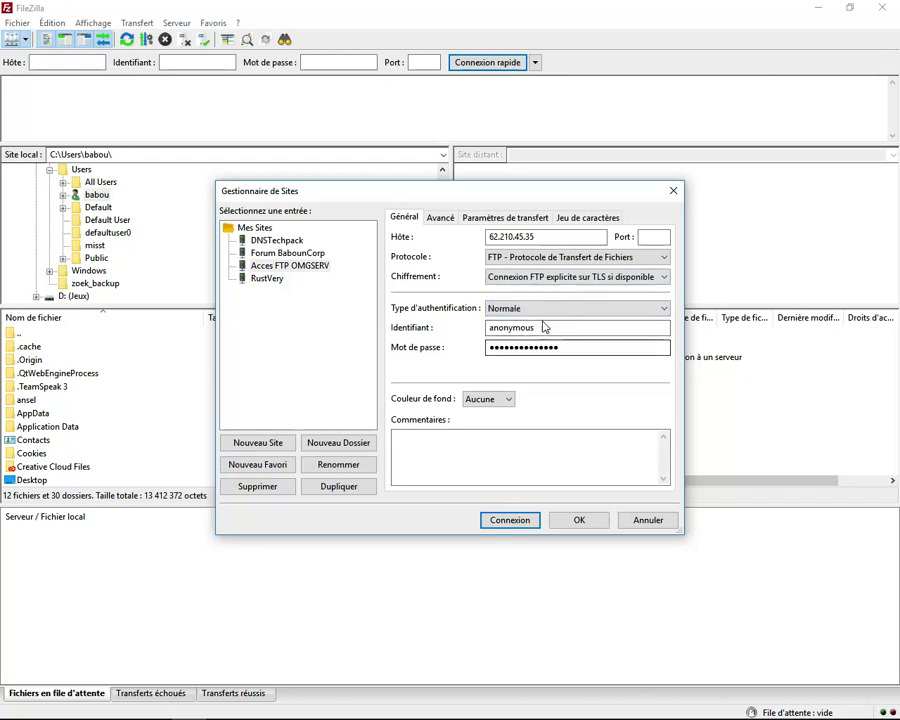
Switch to Chrome and copy the existing FTP account's name from the Comptes FTP list on the OMGSERV page.
mouse_move(132, 715)
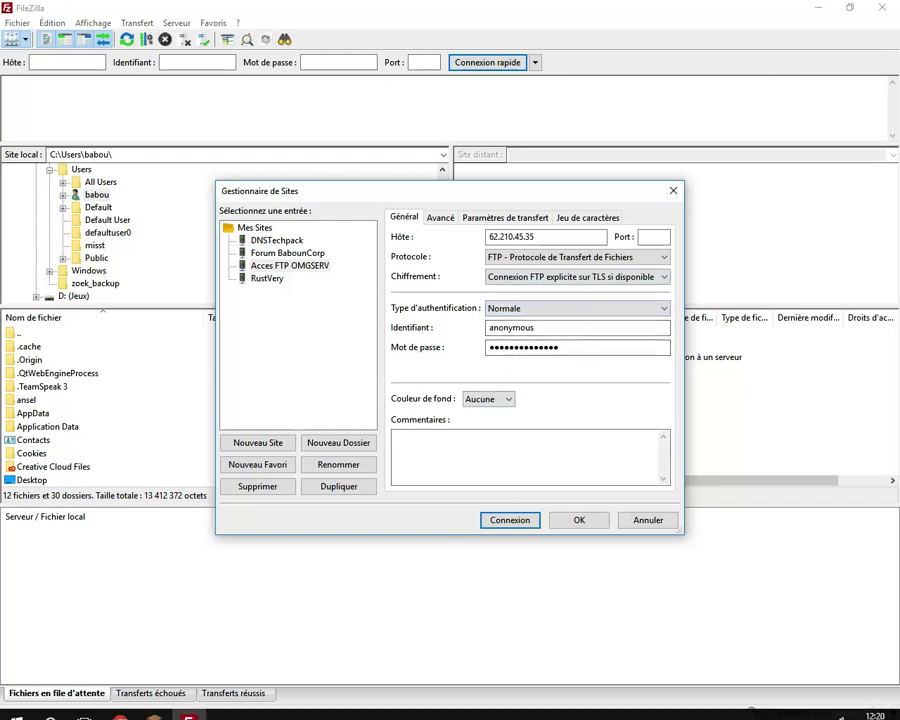
click(121, 707)
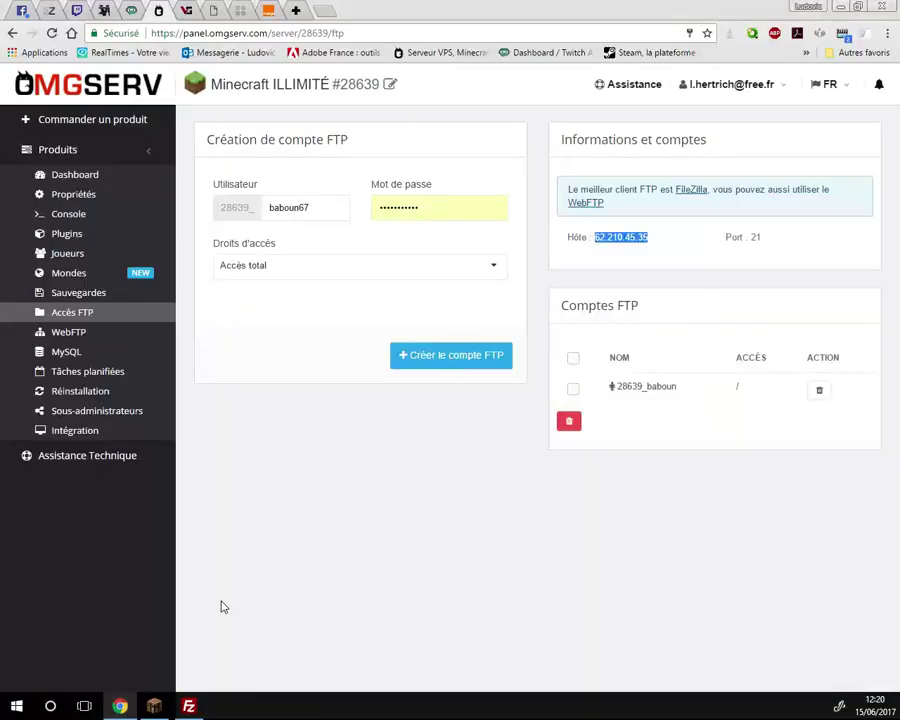
mouse_move(617, 386)
mouse_down()
mouse_move(673, 388)
mouse_move(628, 383)
mouse_up()
click(669, 390)
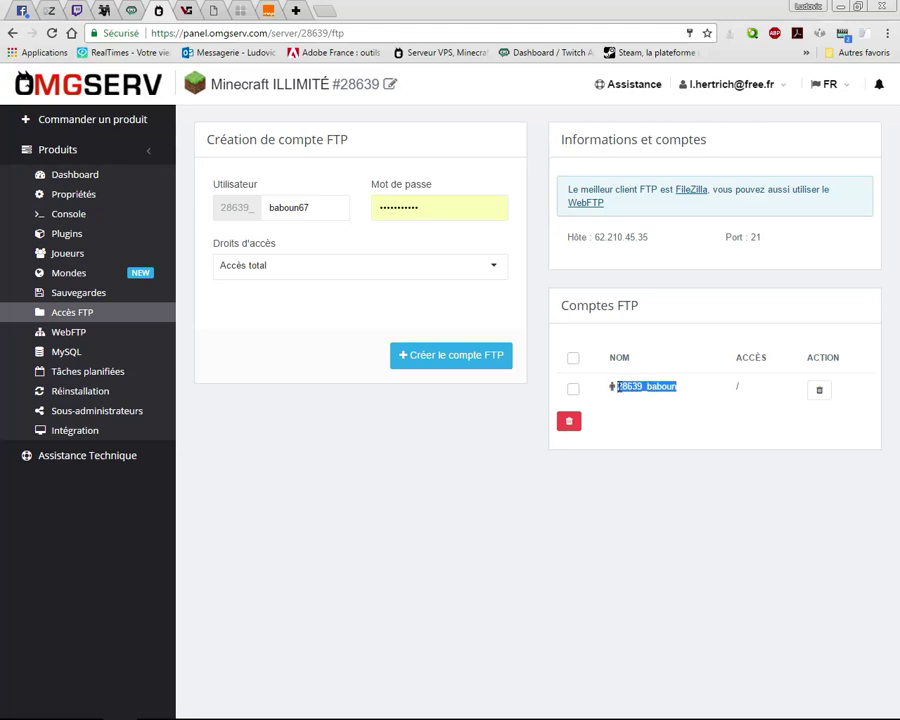
right_click(621, 386)
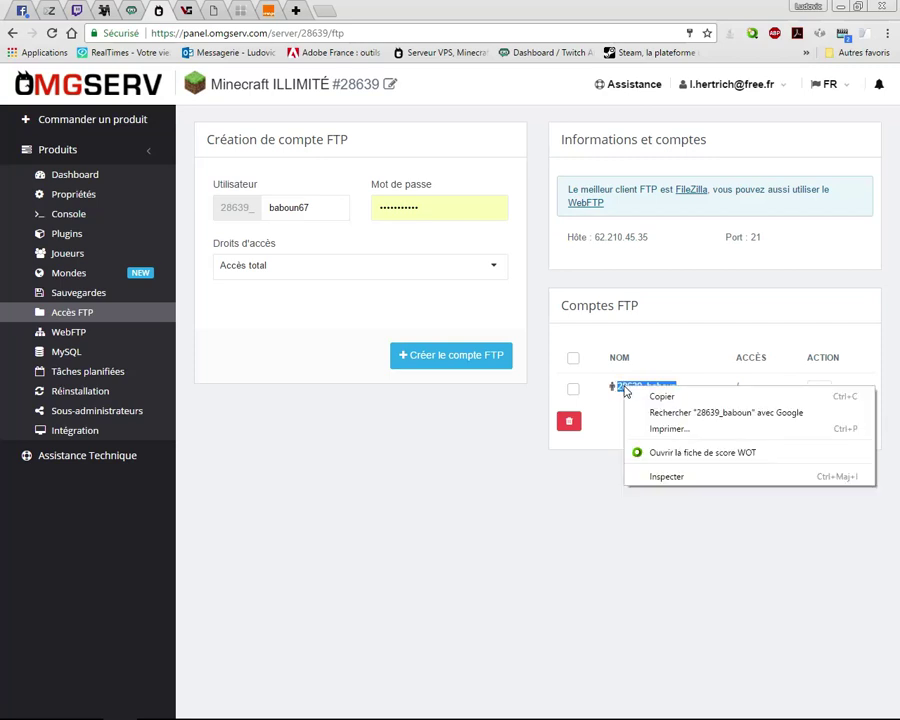
click(659, 396)
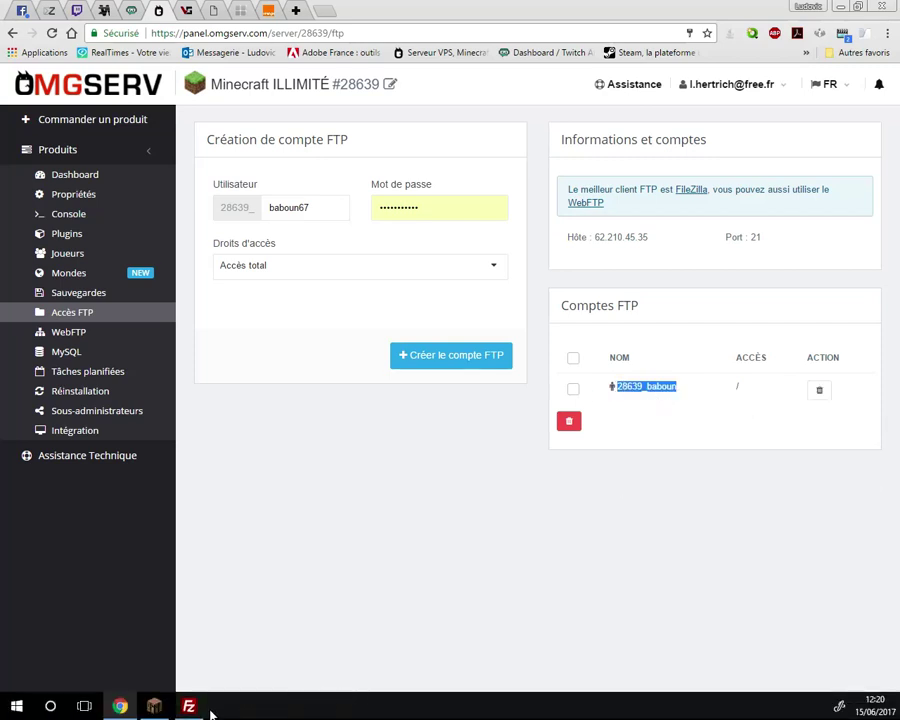
Return to FileZilla, paste the copied account name as the site's Identifiant, and close the Site Manager without saving the new site.
click(190, 706)
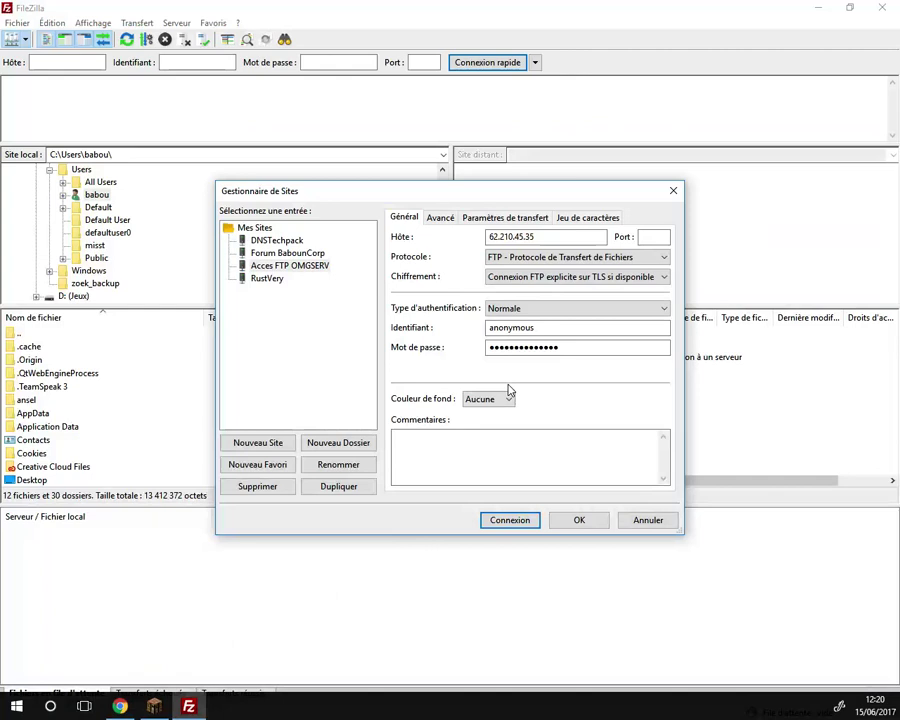
double_click(540, 328)
right_click(543, 328)
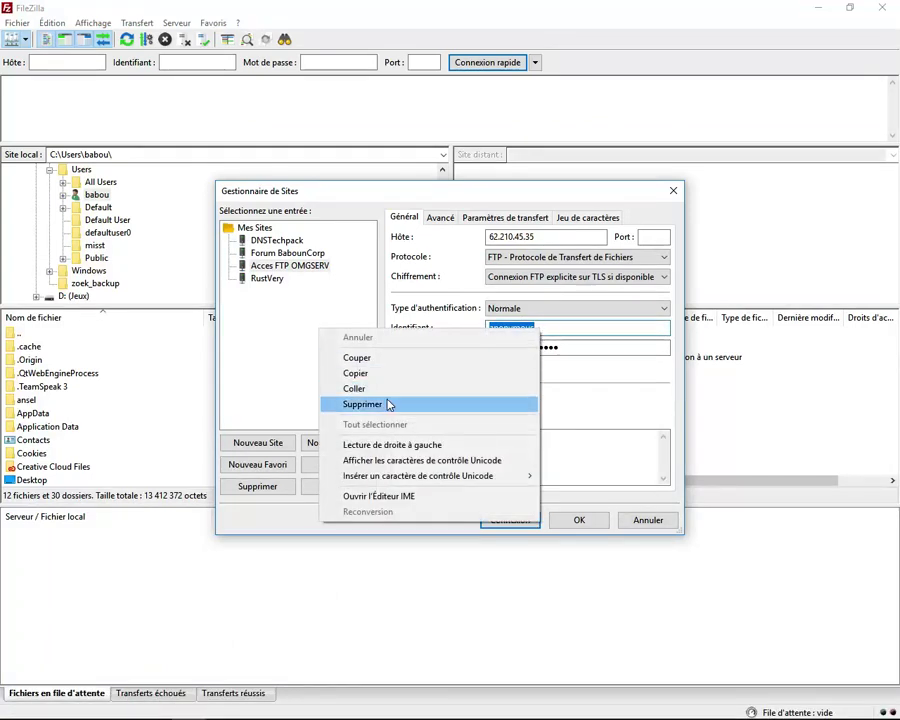
click(392, 387)
drag(568, 351, 441, 347)
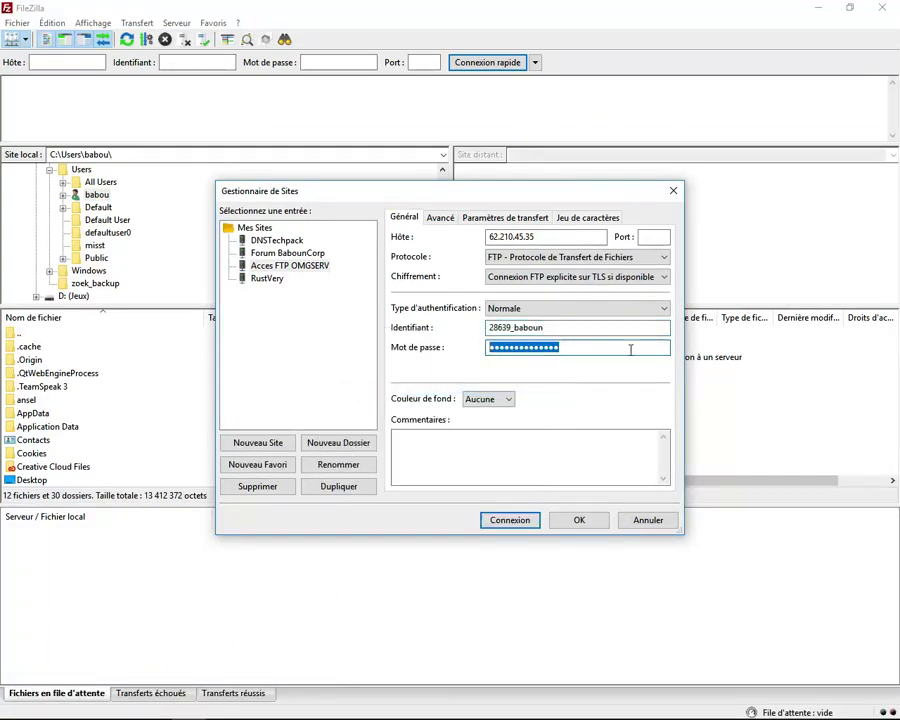
click(594, 525)
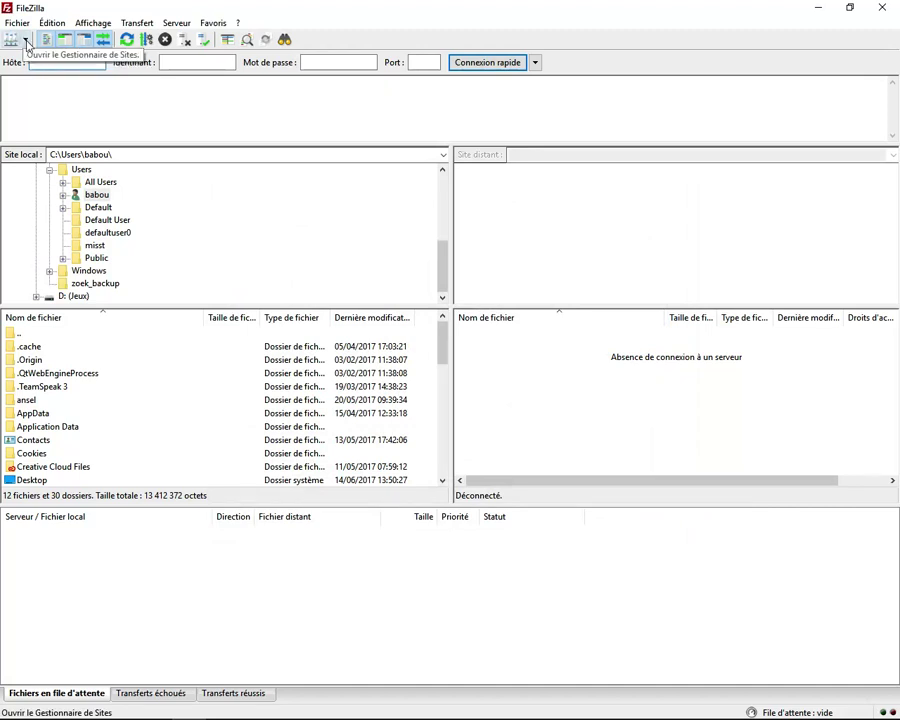
Connect to the saved site DNSTechpack and look through the files in the server's root folder.
click(25, 40)
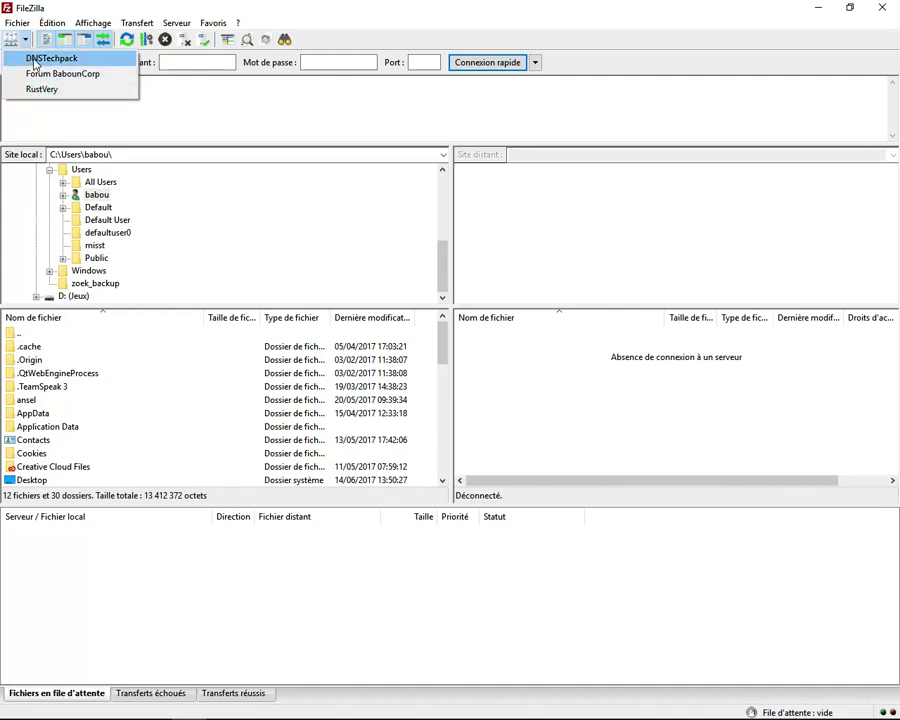
click(35, 60)
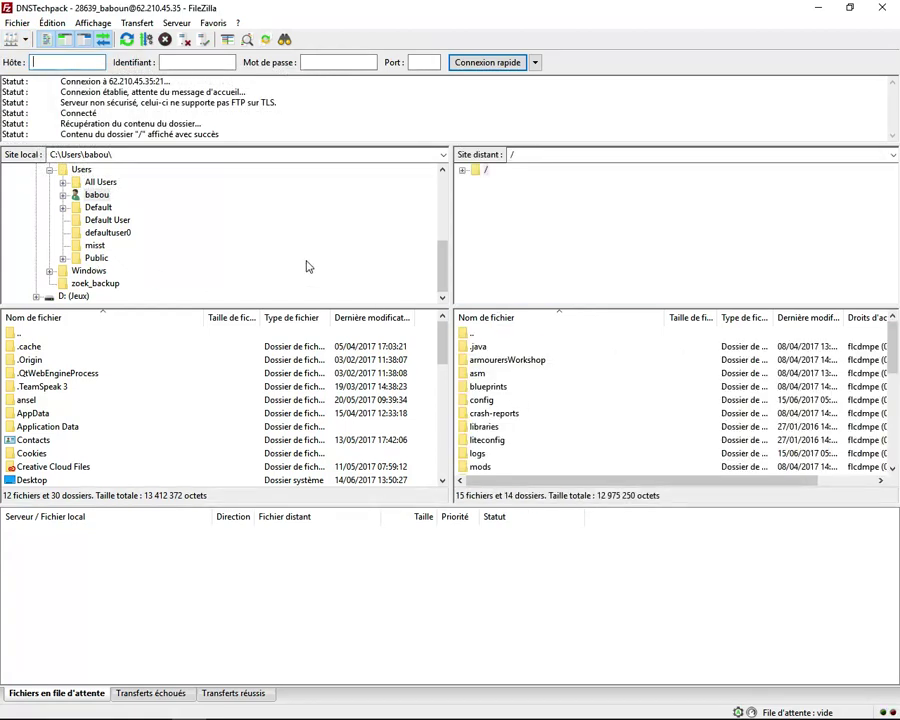
scroll(508, 384, down, 6)
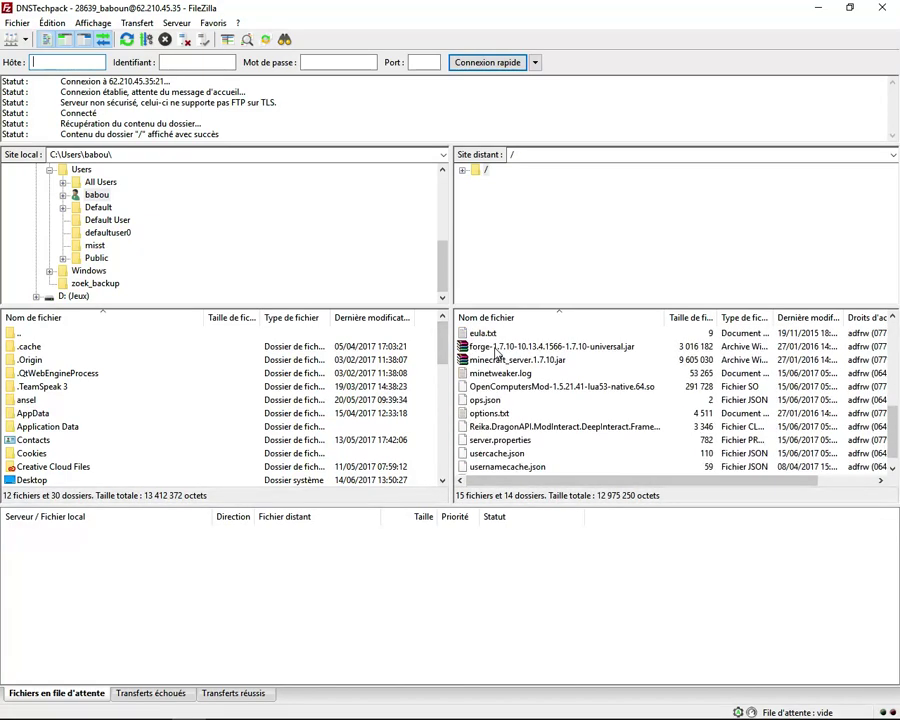
scroll(495, 352, up, 6)
scroll(495, 352, up, 1)
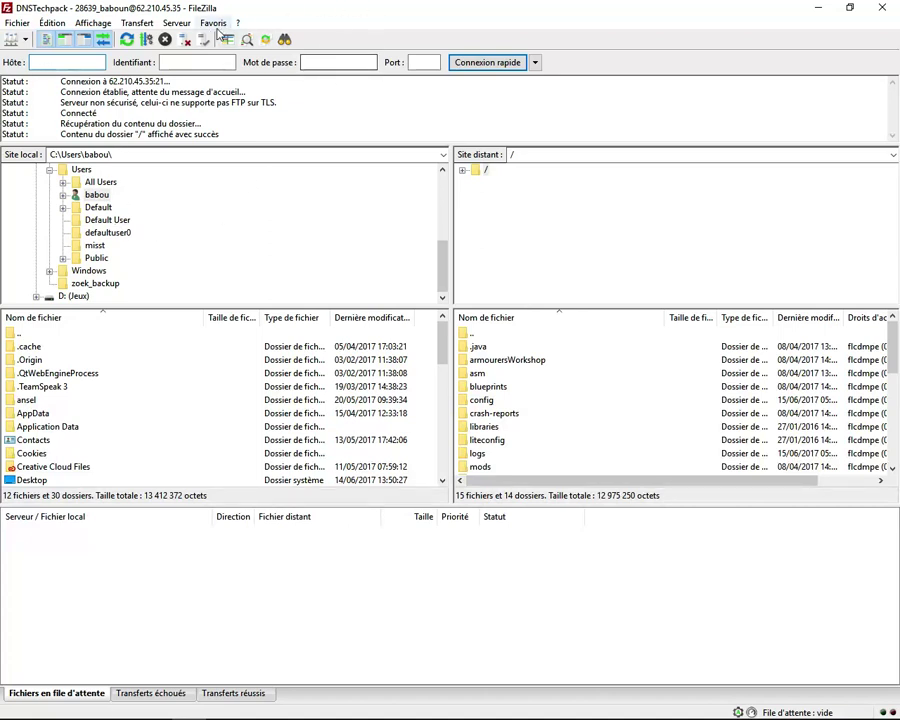
Examine the local site's path, the folder tree of the computer, and the files in the local user folder.
scroll(50, 195, up, 2)
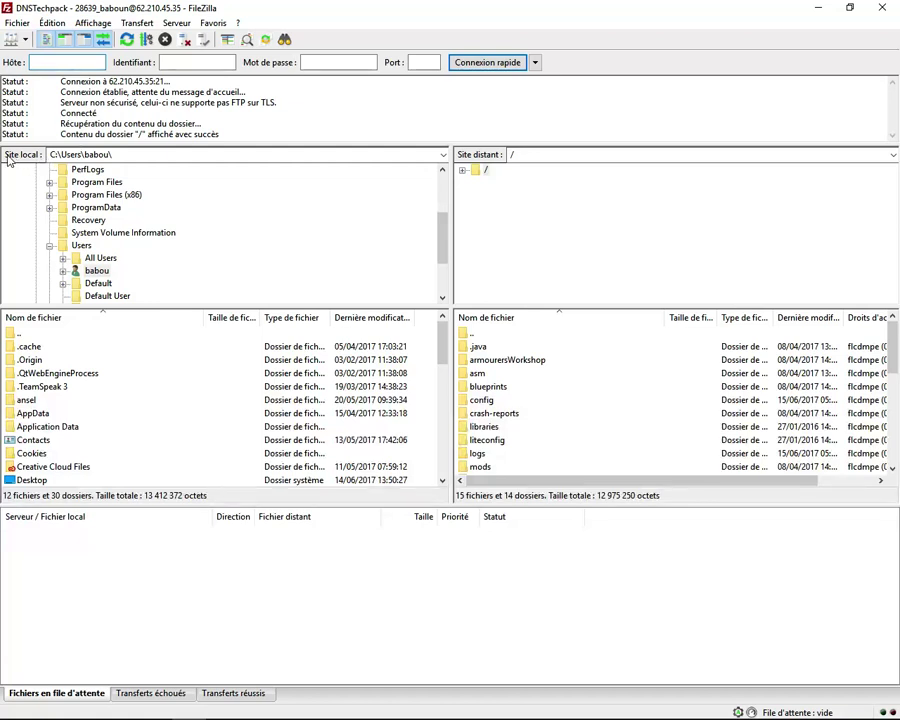
click(53, 155)
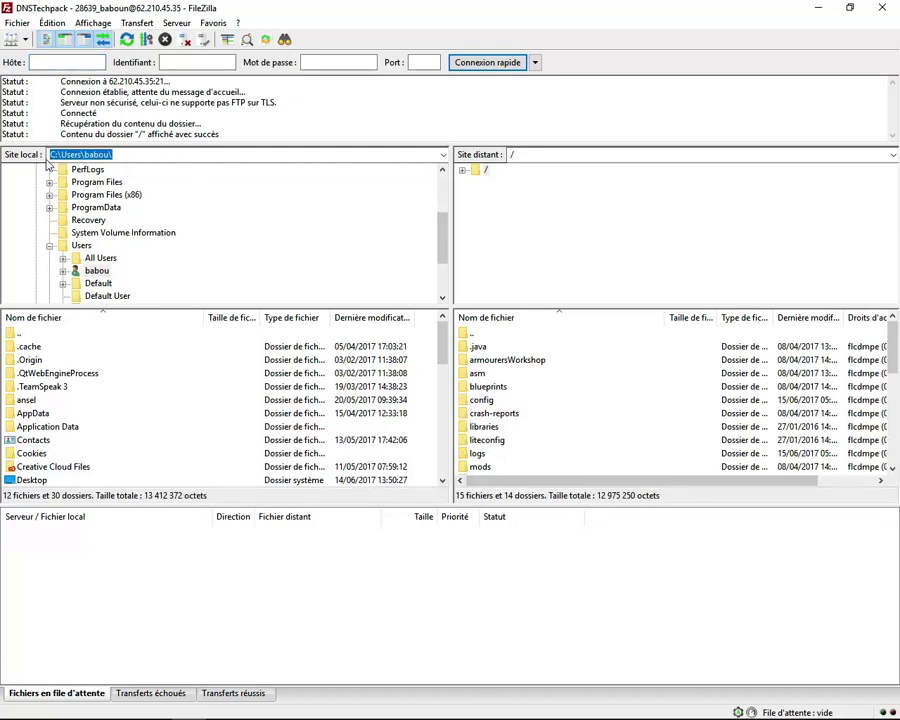
scroll(72, 231, up, 3)
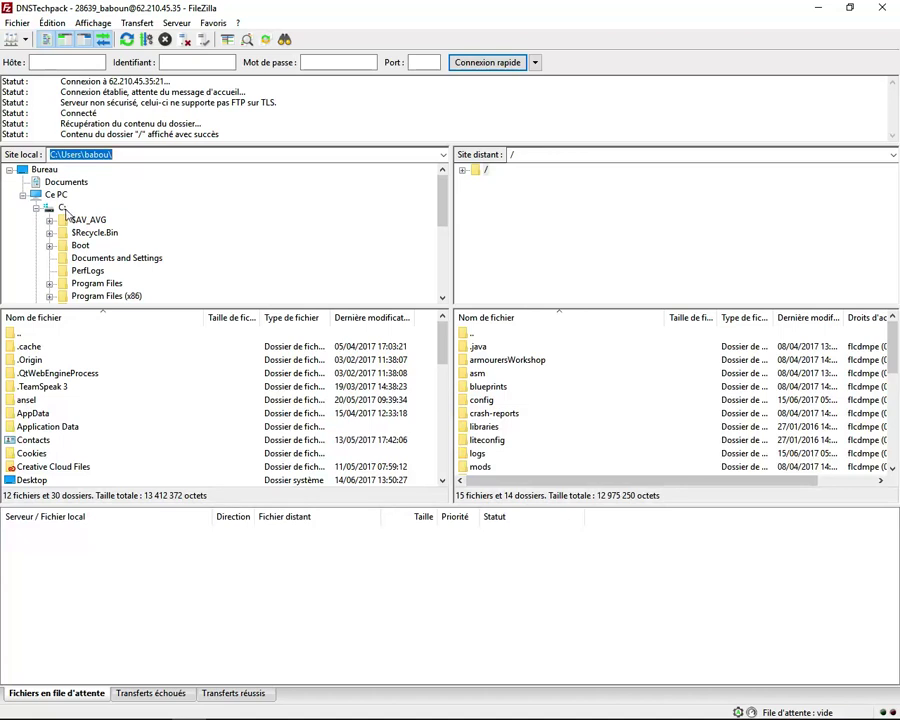
scroll(66, 210, down, 5)
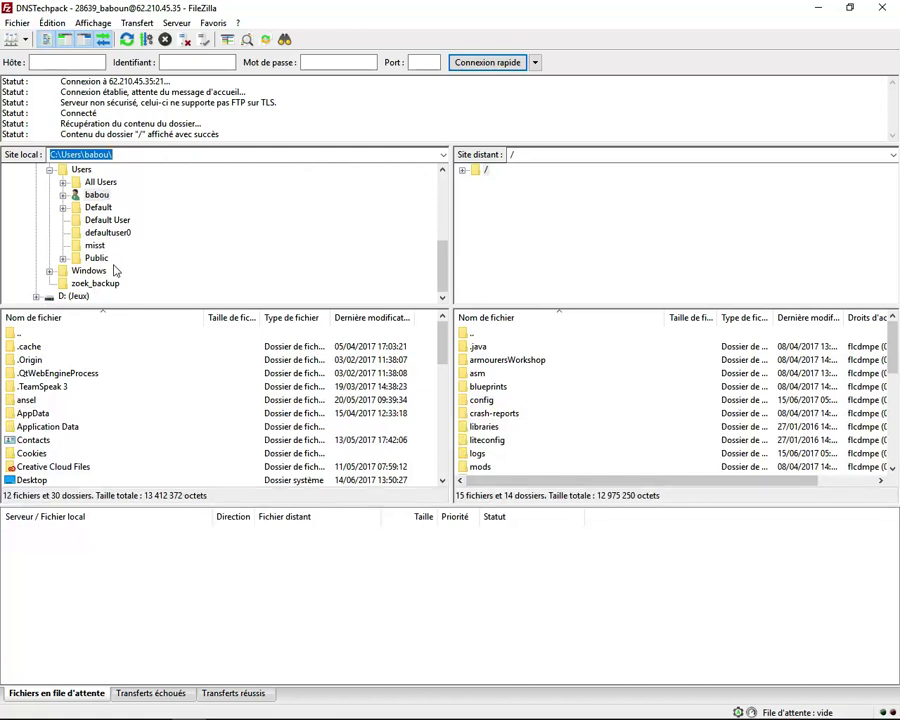
scroll(115, 265, up, 5)
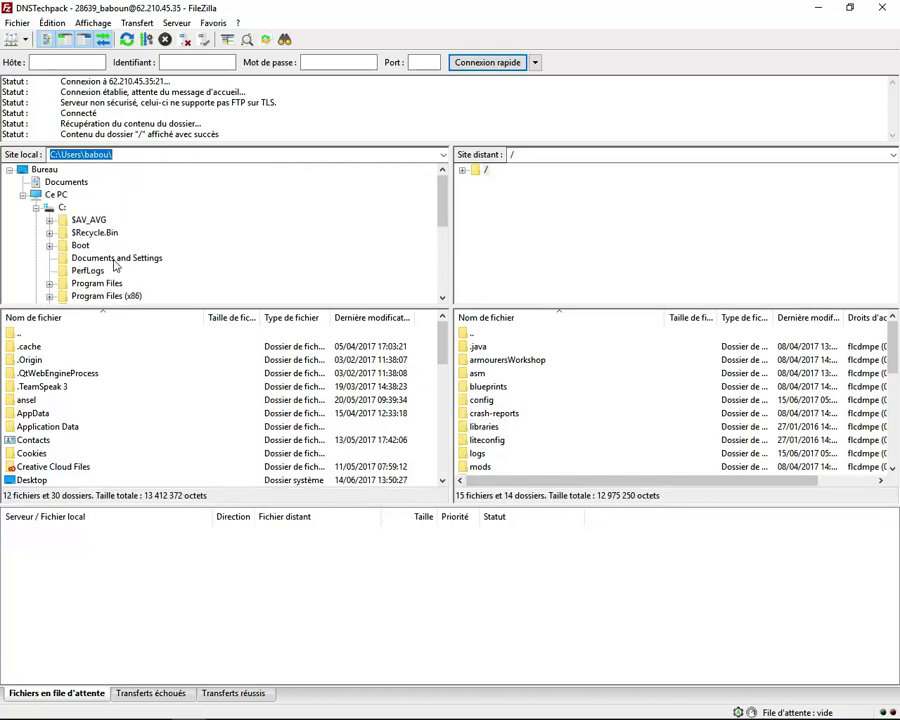
click(60, 184)
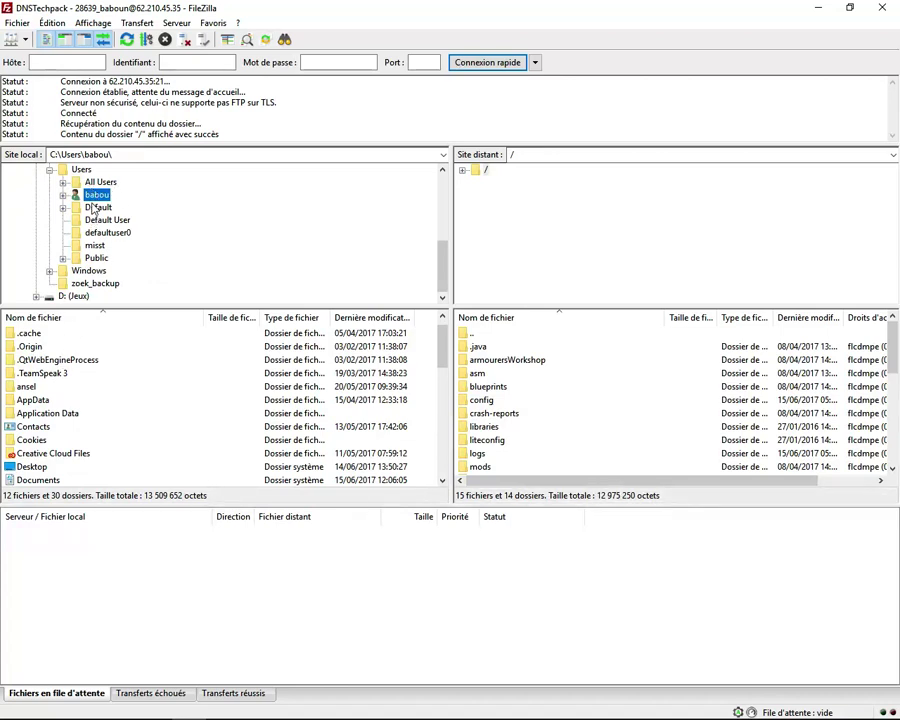
scroll(99, 200, up, 3)
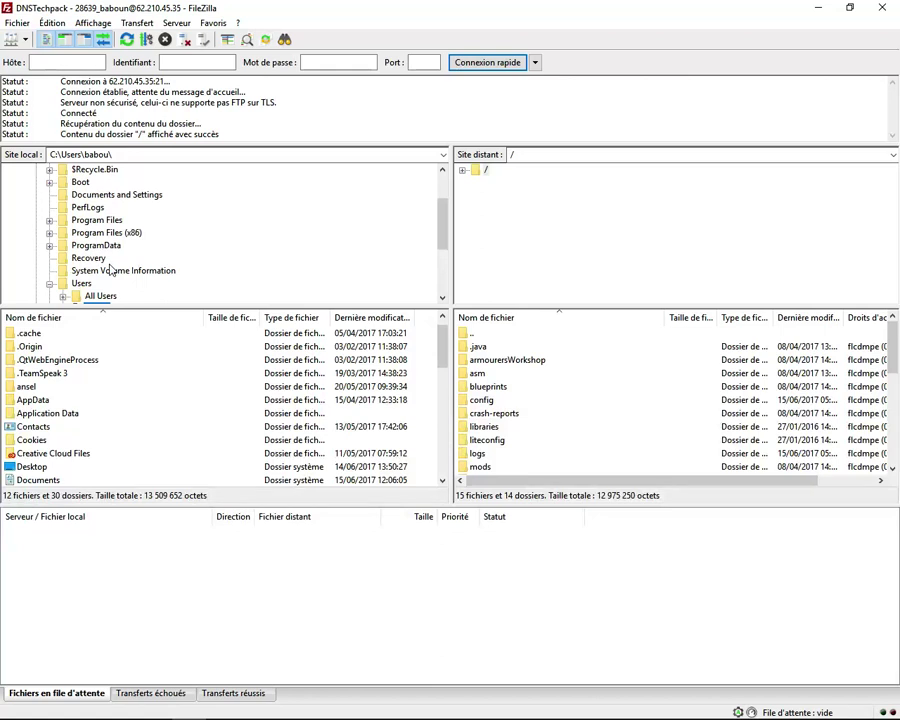
scroll(112, 268, down, 1)
scroll(112, 269, up, 3)
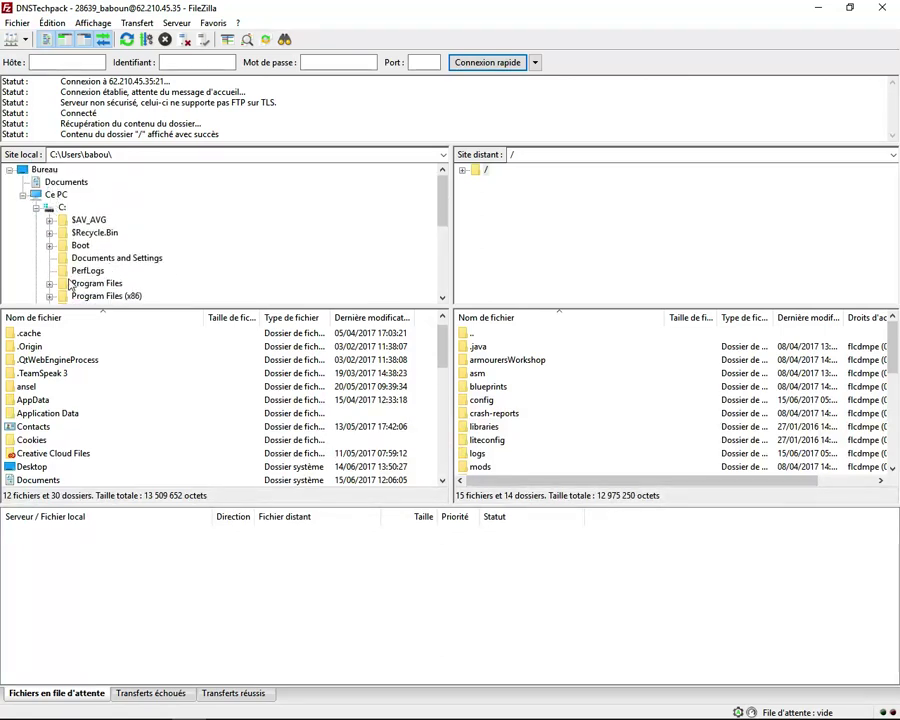
scroll(74, 282, down, 4)
scroll(76, 275, down, 1)
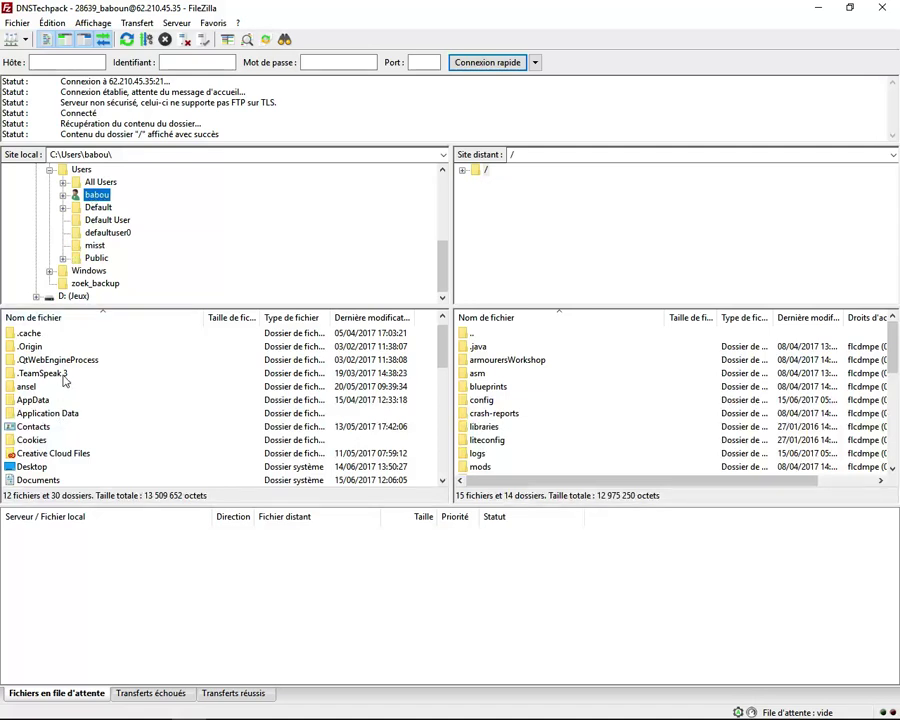
scroll(63, 378, down, 10)
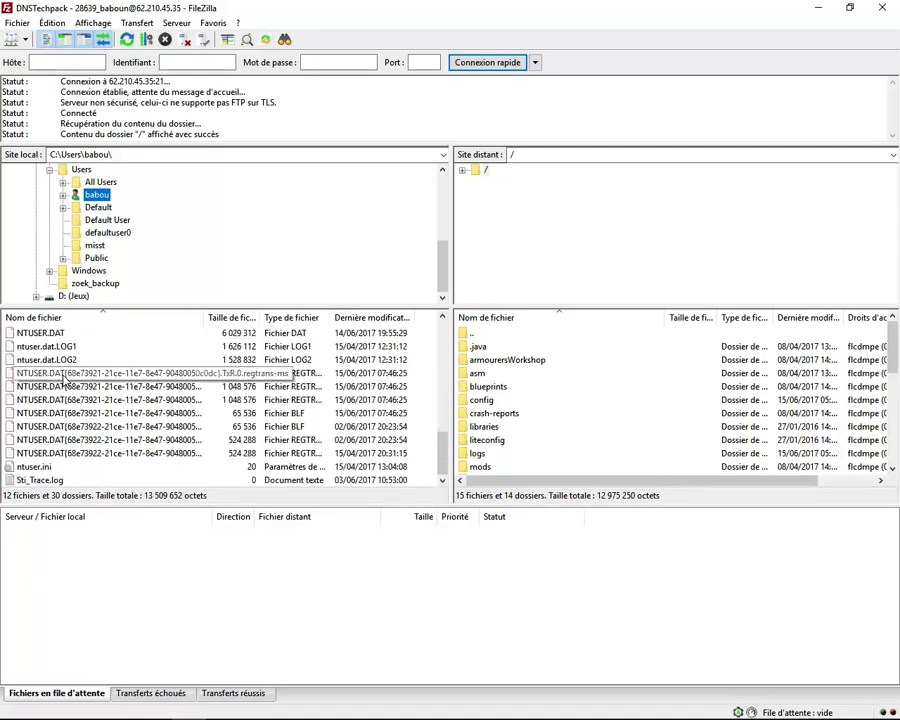
scroll(63, 378, up, 10)
scroll(115, 245, up, 5)
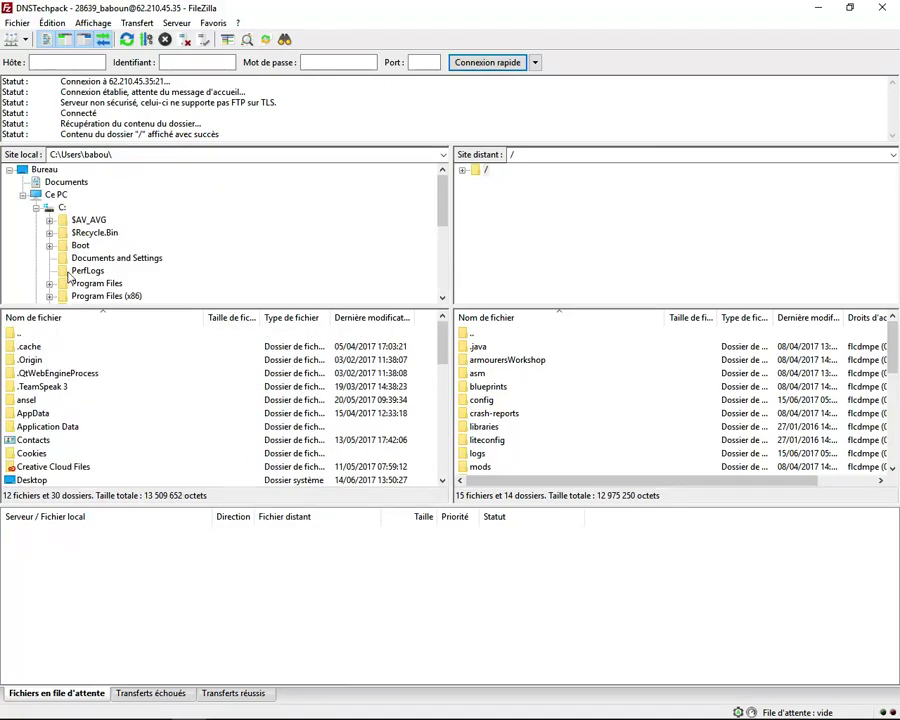
Expand the D: (Jeux) drive in the local folder tree.
scroll(85, 237, down, 1)
scroll(85, 237, down, 4)
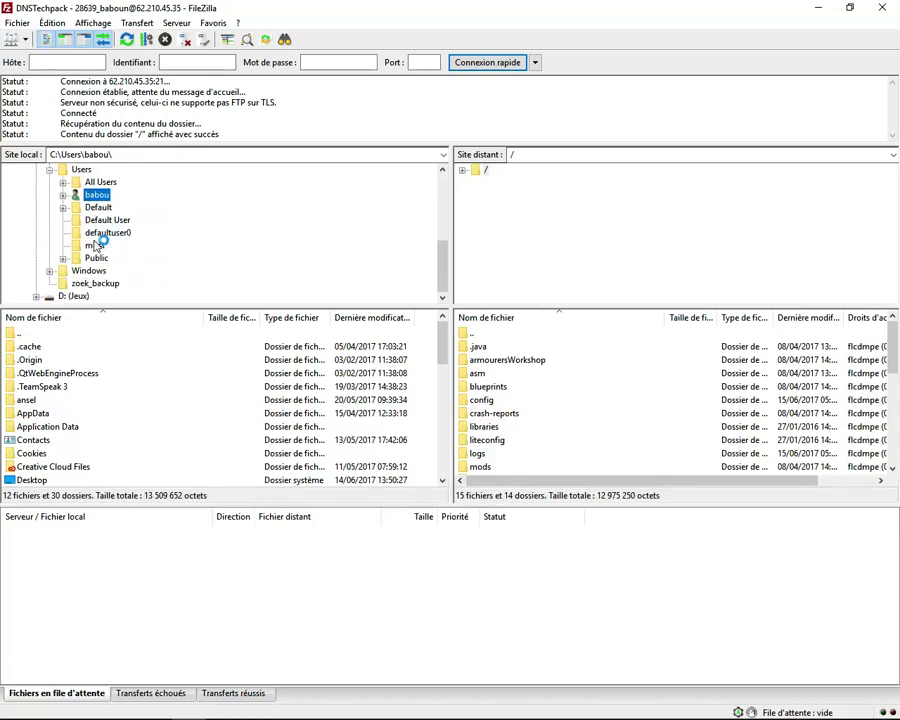
click(37, 296)
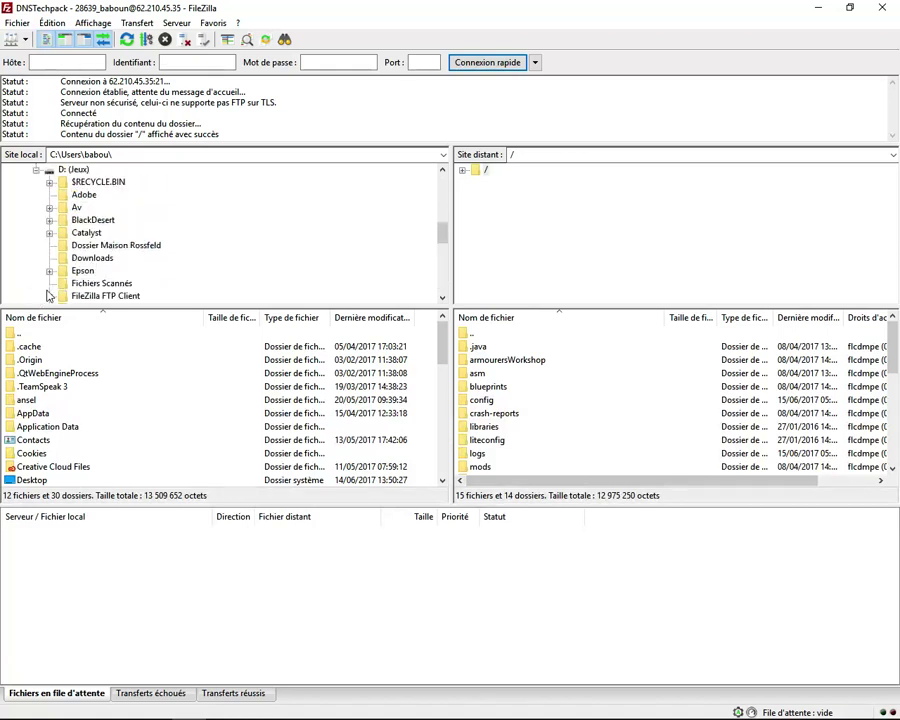
Open the local Adobe folder on D: and go back up to the drive's root.
click(86, 196)
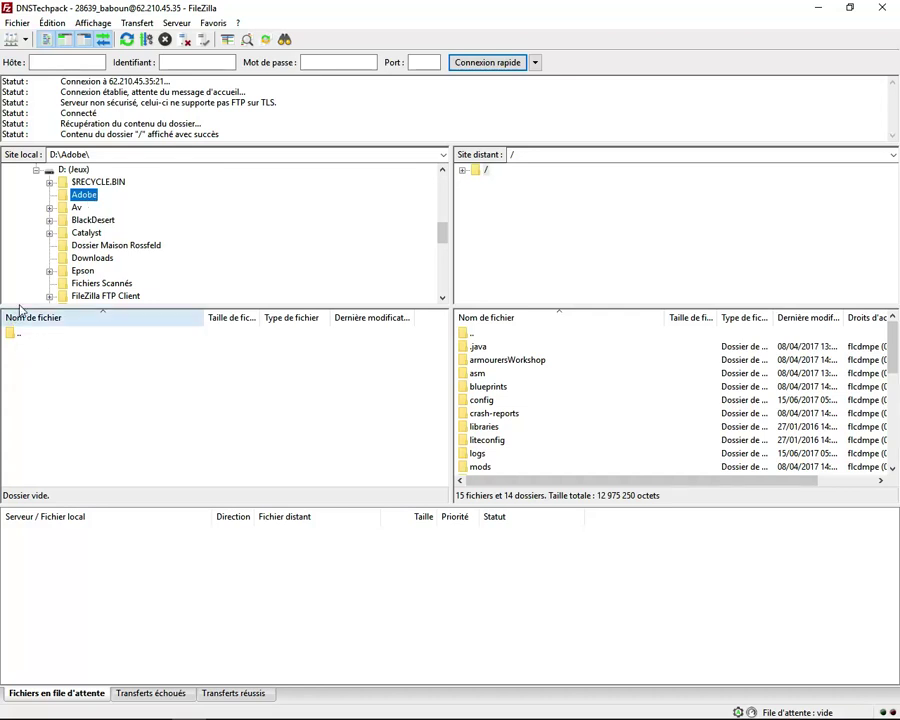
scroll(78, 232, up, 10)
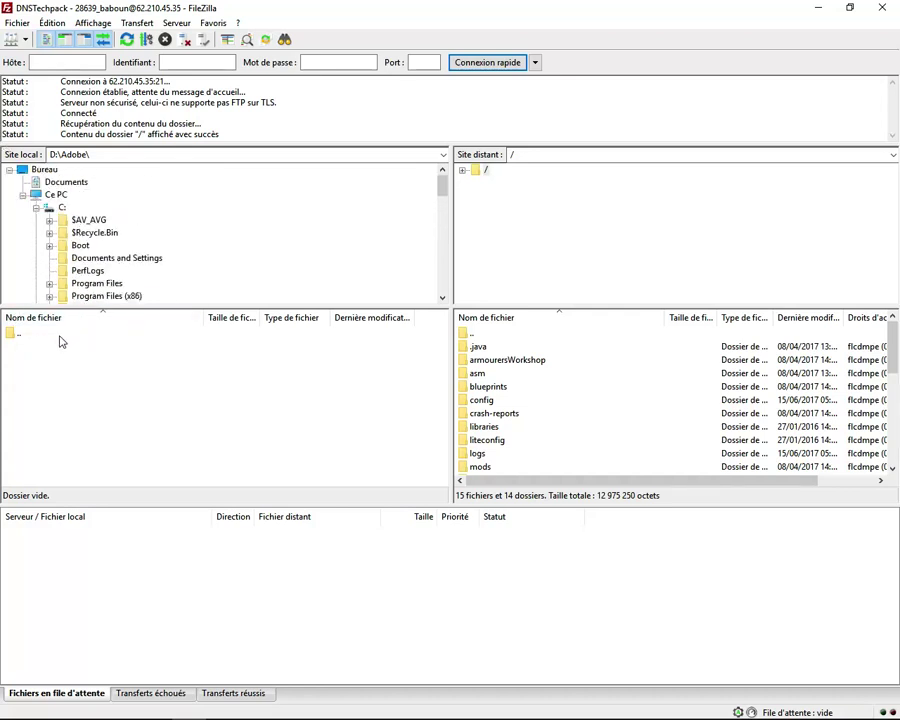
double_click(8, 334)
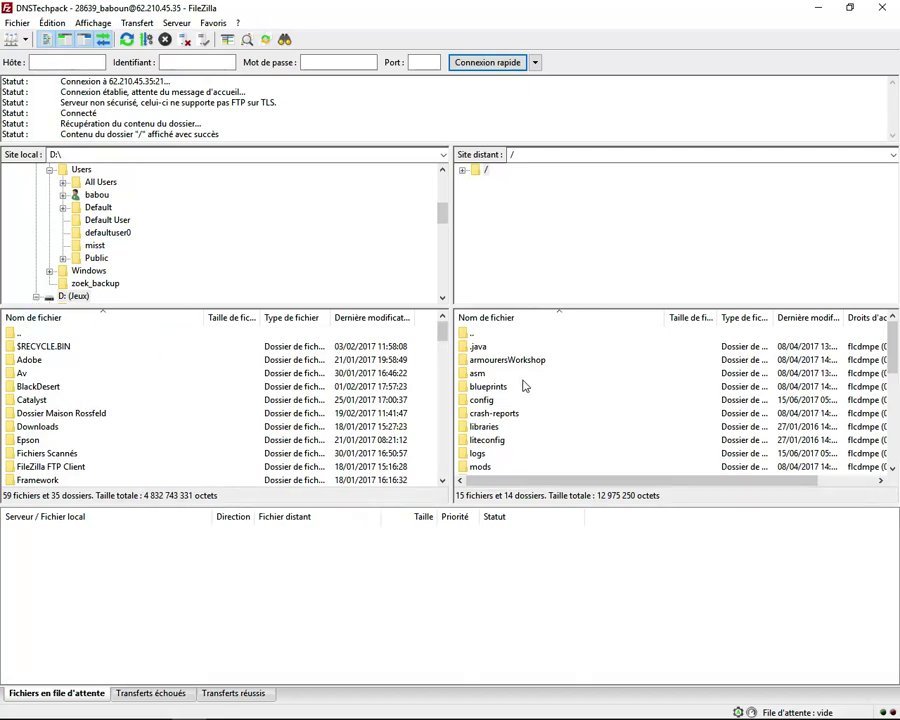
Look through the folders and files in the server's root, from .java down to the configuration and log files.
click(522, 188)
click(480, 347)
click(492, 361)
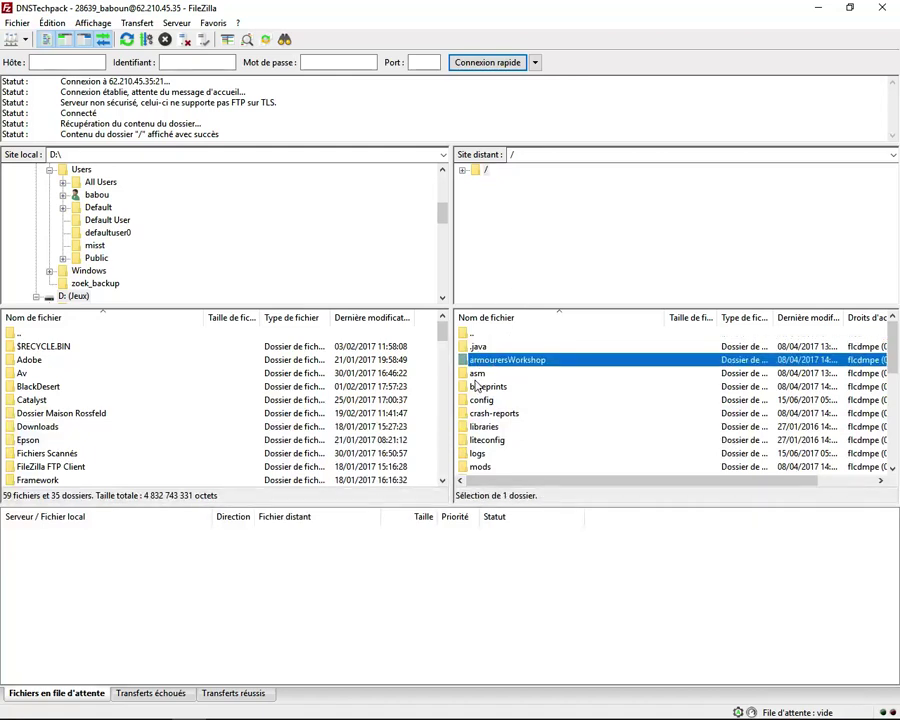
click(477, 375)
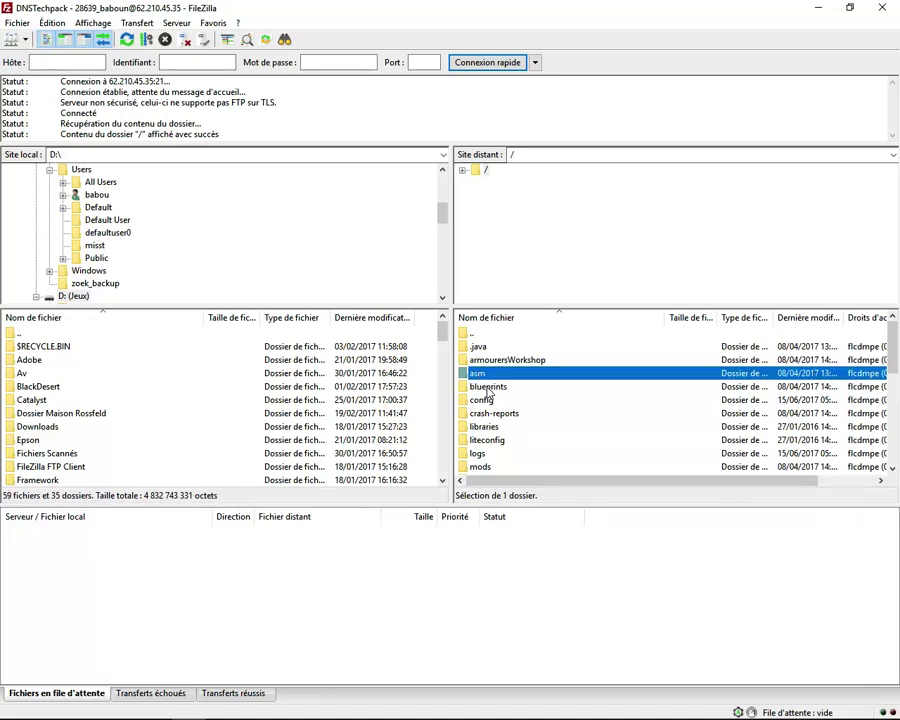
click(484, 388)
click(486, 400)
scroll(495, 420, down, 5)
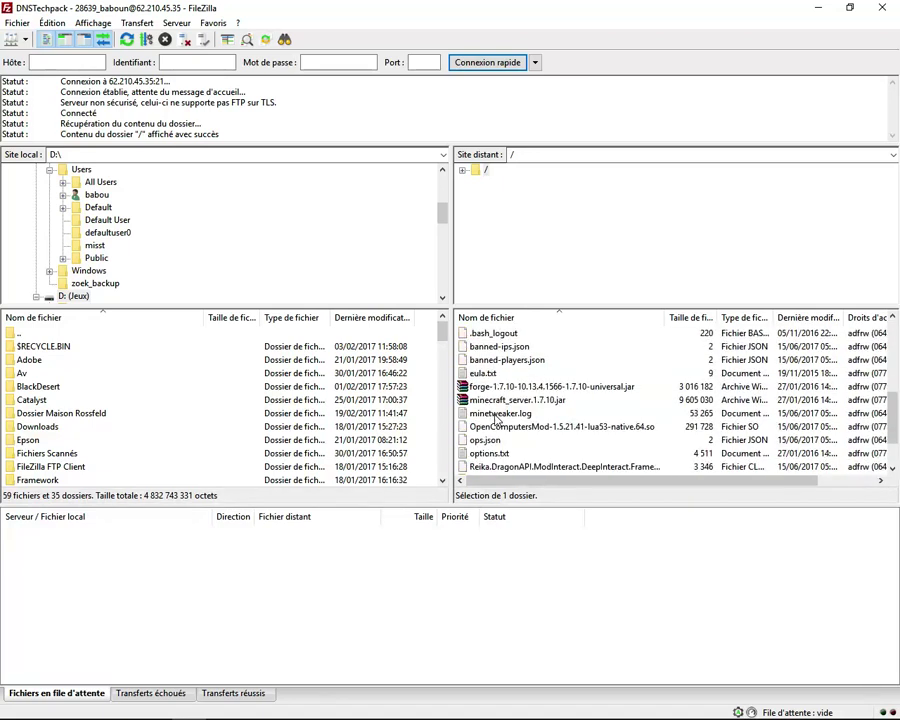
scroll(495, 422, down, 2)
scroll(495, 426, up, 4)
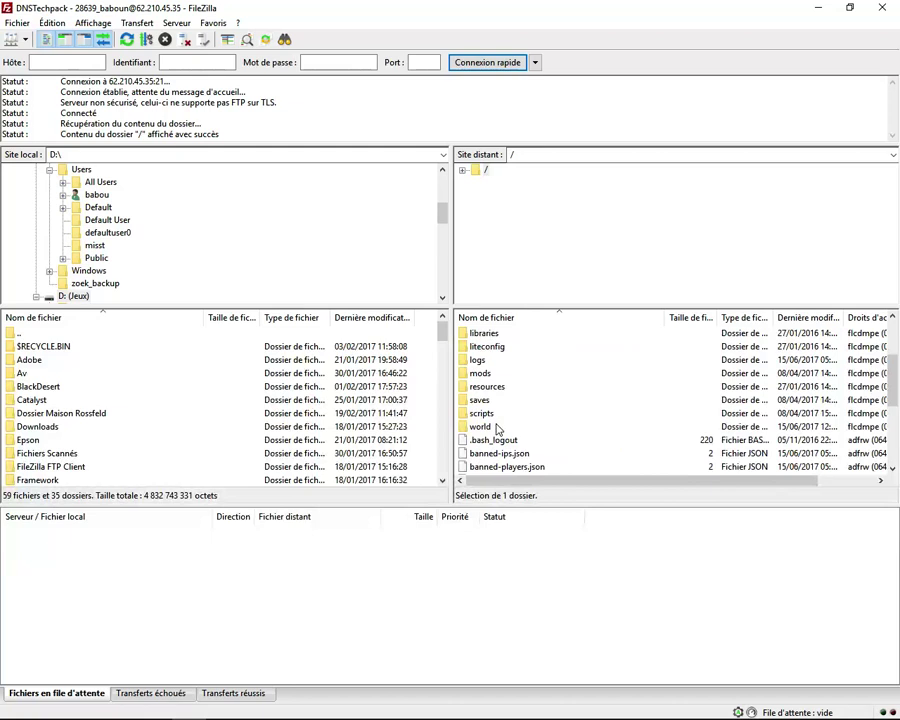
Open the server's mods folder and look through its subfolders and mod .jar files.
double_click(480, 374)
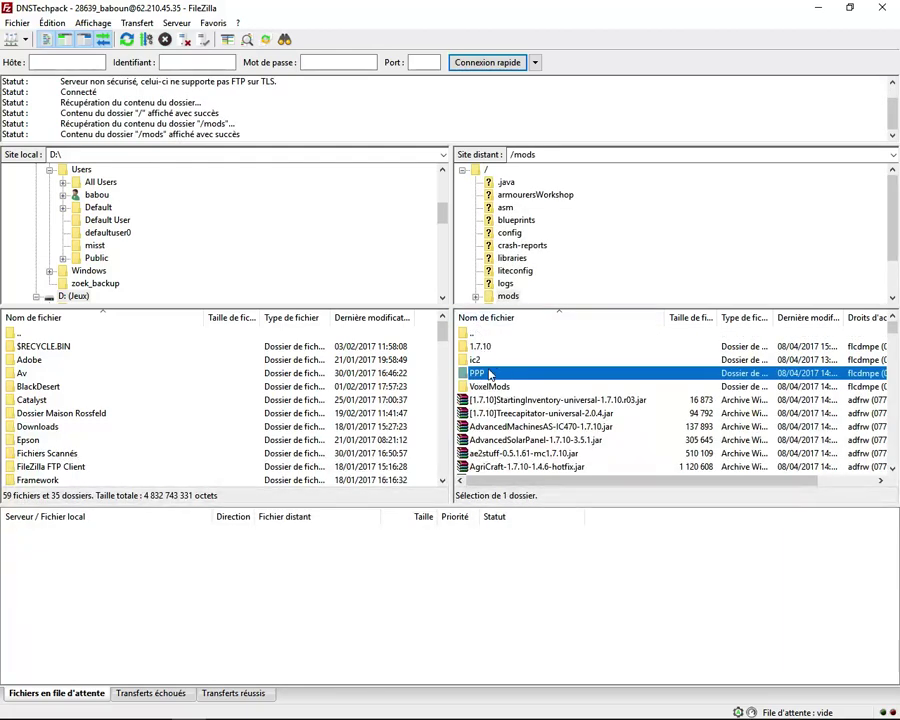
scroll(500, 387, down, 7)
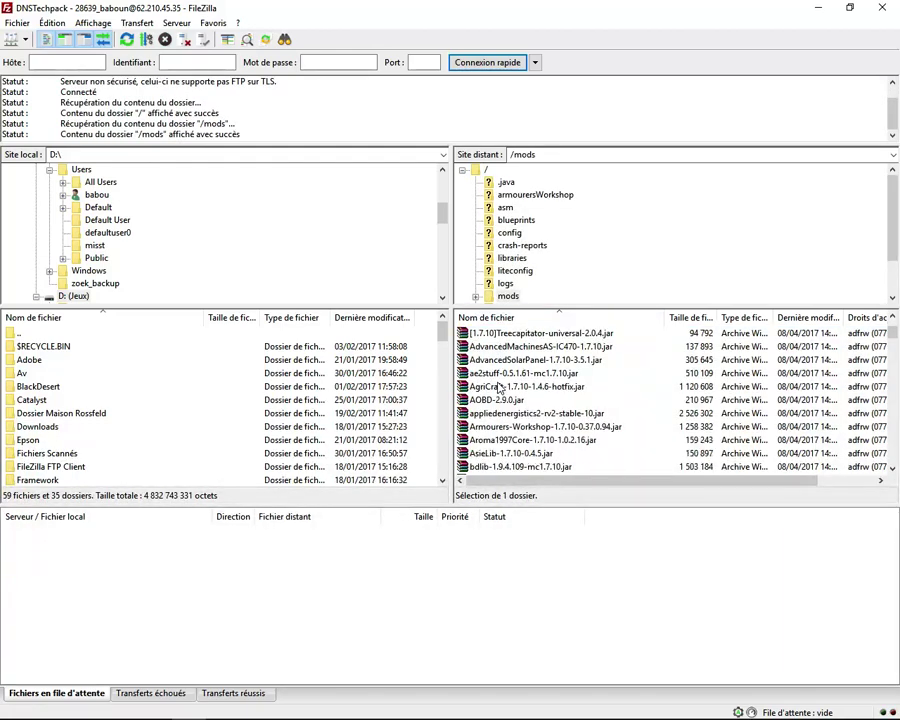
scroll(500, 387, up, 7)
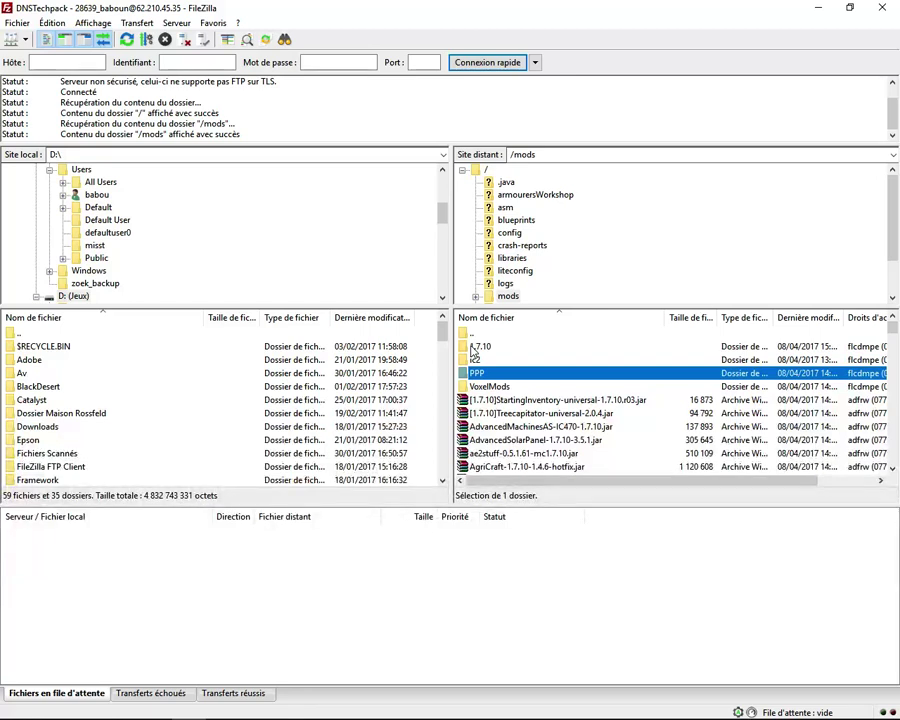
click(474, 347)
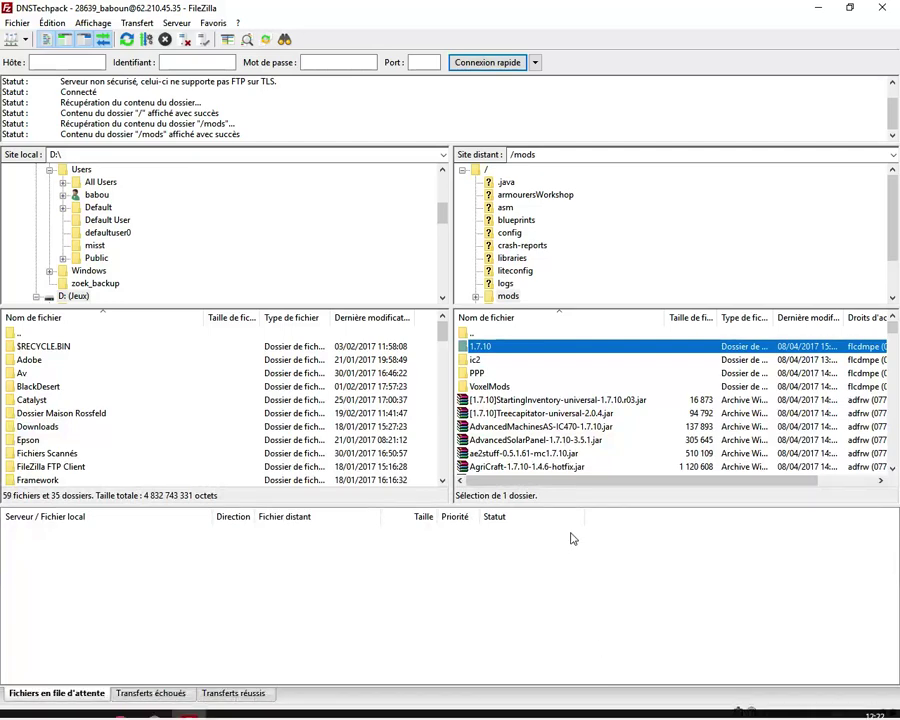
scroll(530, 400, down, 5)
scroll(527, 418, up, 5)
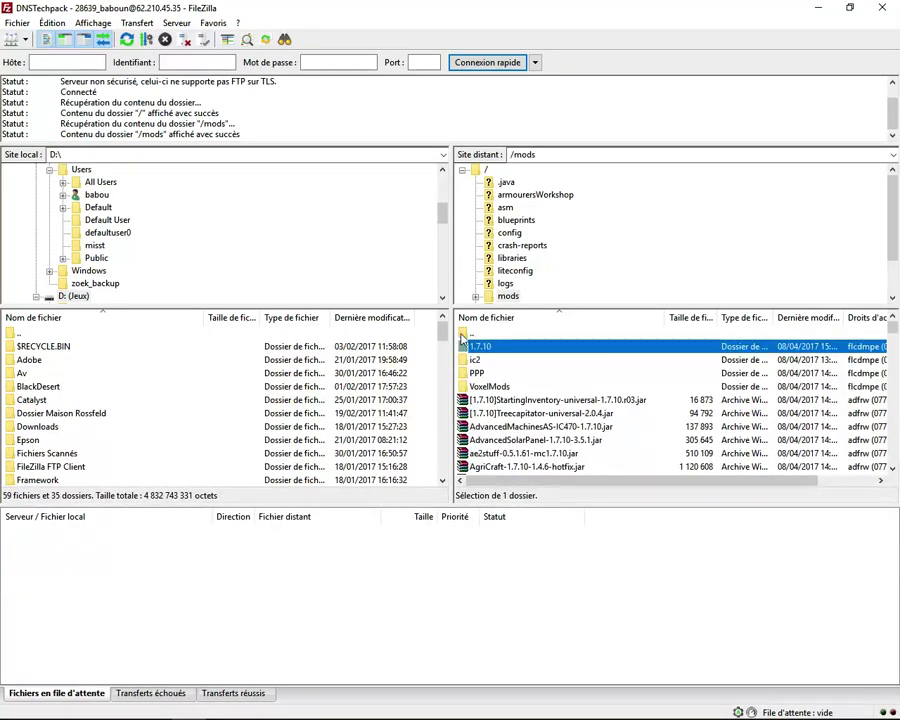
Return from mods to the server's root folder and review its contents, including the saves folder.
double_click(462, 335)
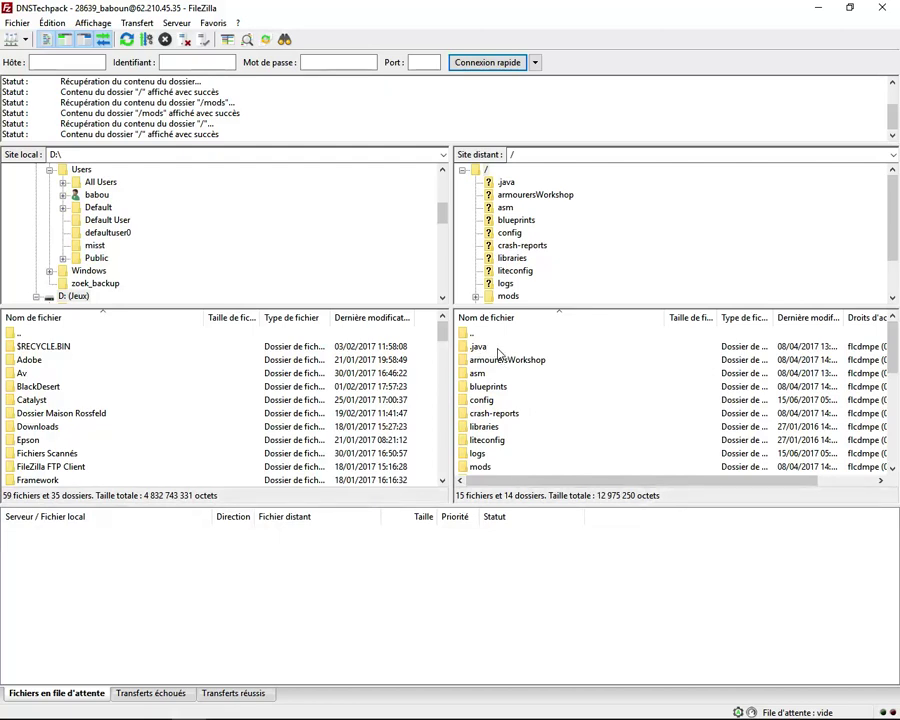
scroll(479, 348, down, 5)
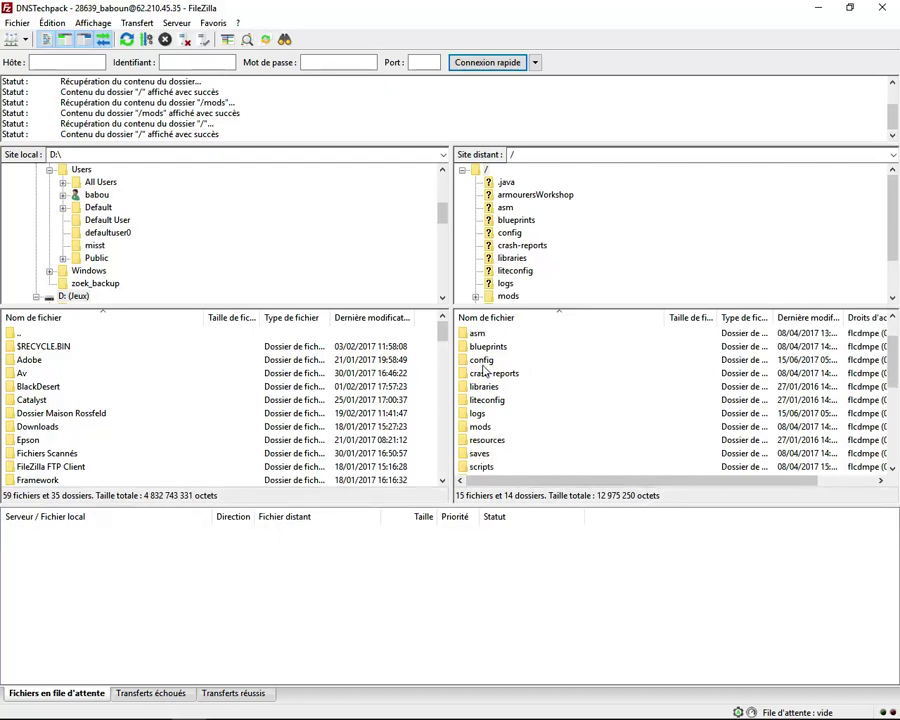
scroll(483, 372, up, 3)
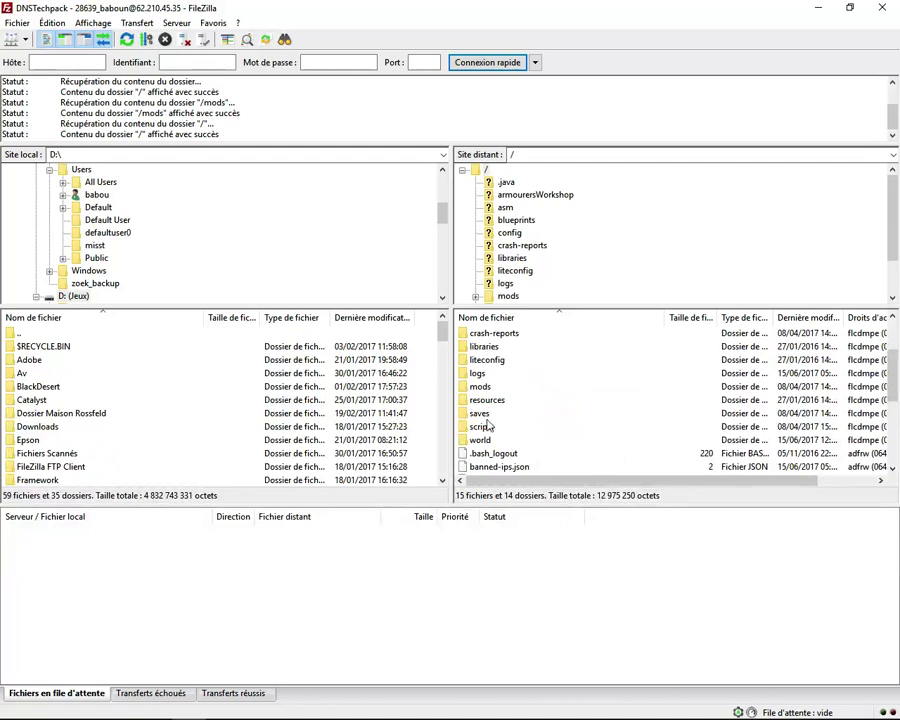
click(486, 412)
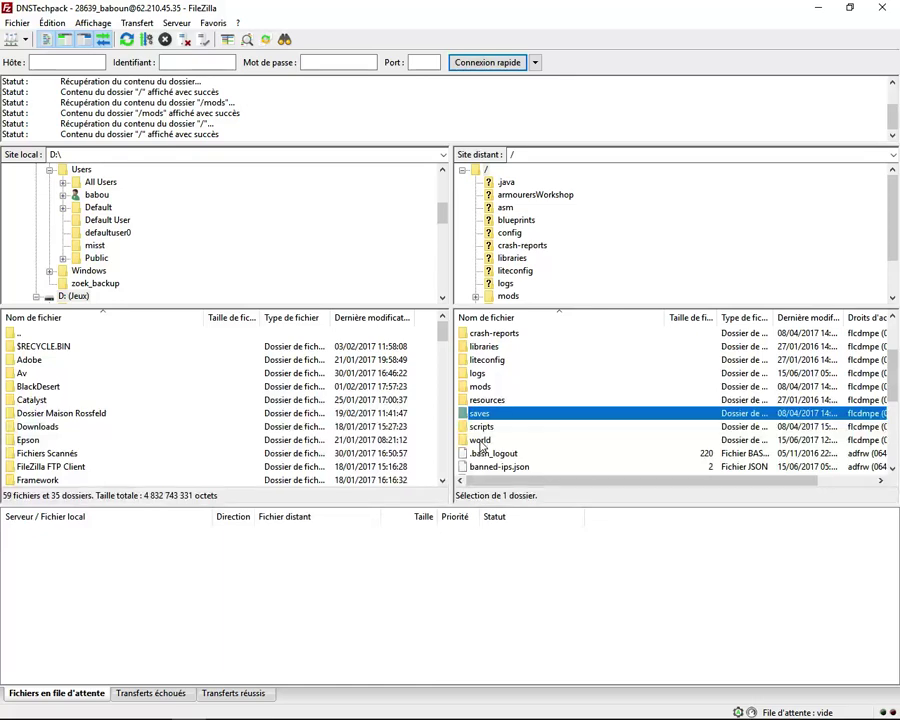
scroll(512, 418, down, 5)
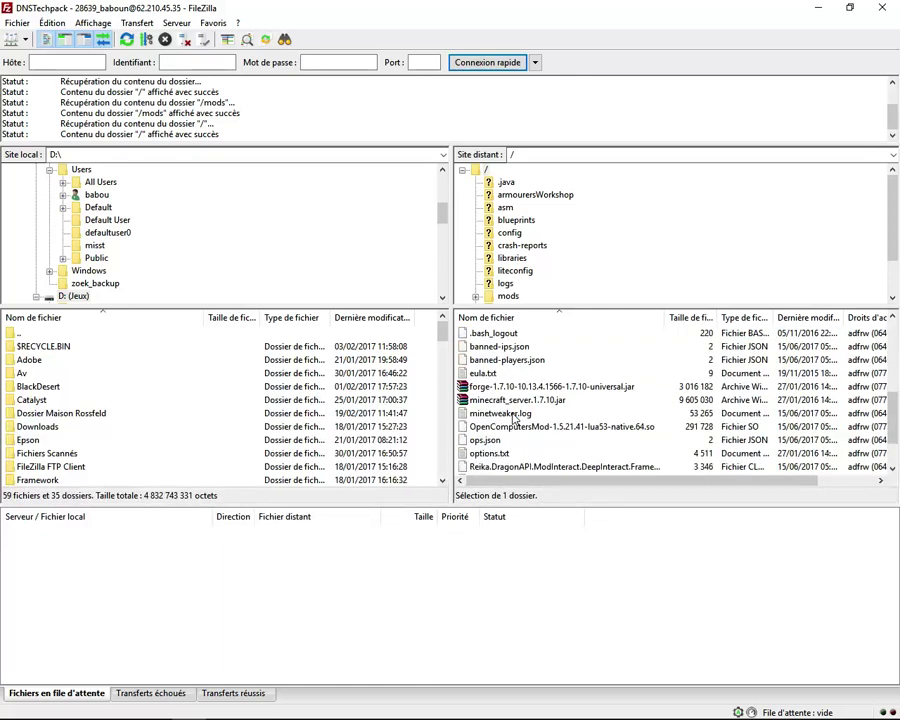
scroll(513, 418, up, 7)
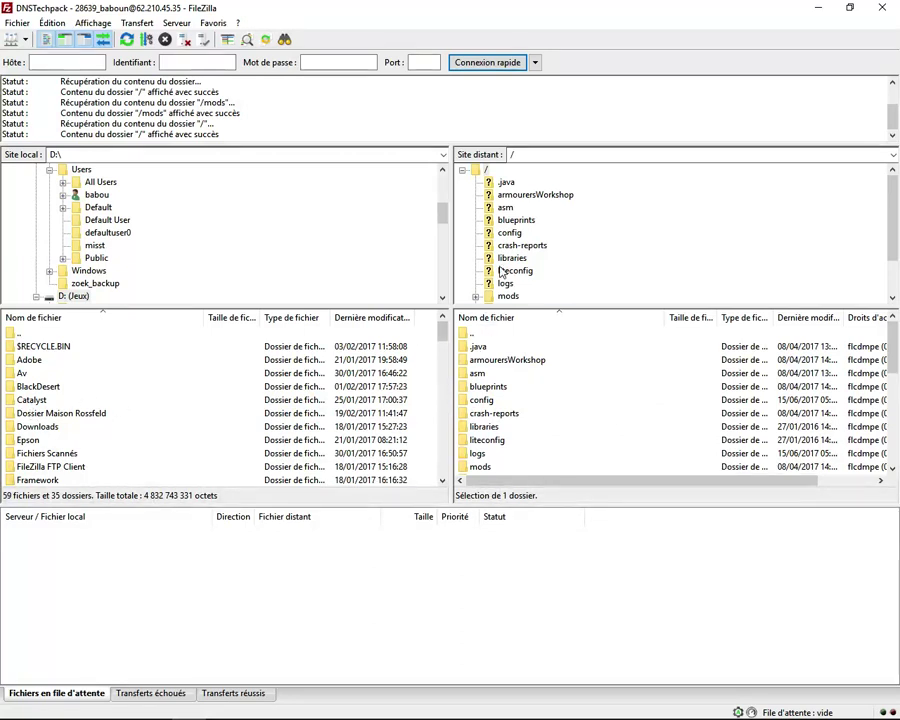
Open the DNSTechpack entry in the Site Manager and switch to Chrome to check the FTP host on the OMGSERV panel.
click(14, 40)
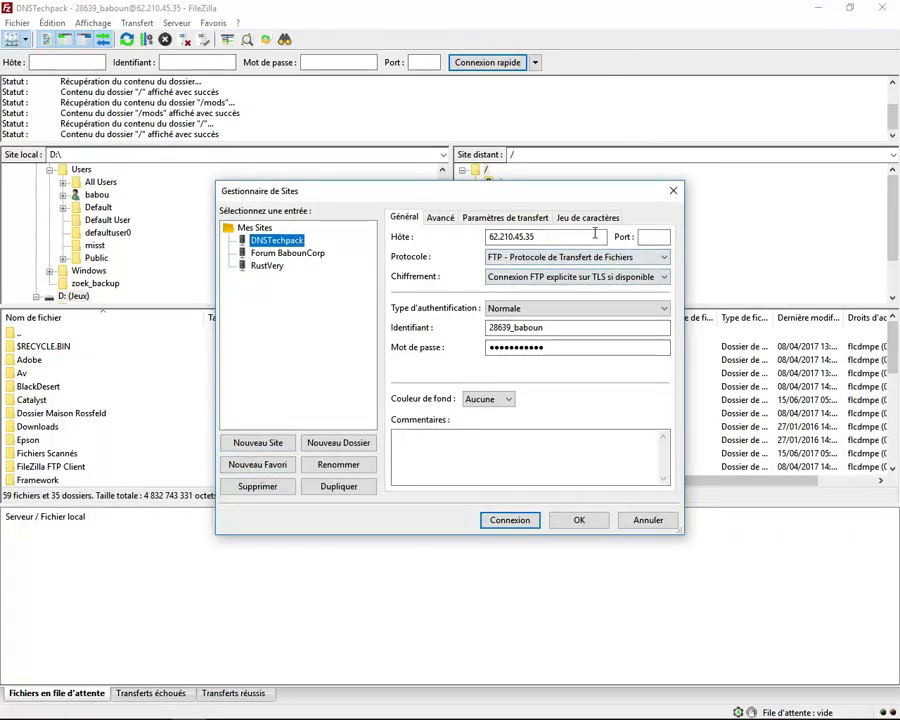
mouse_move(175, 707)
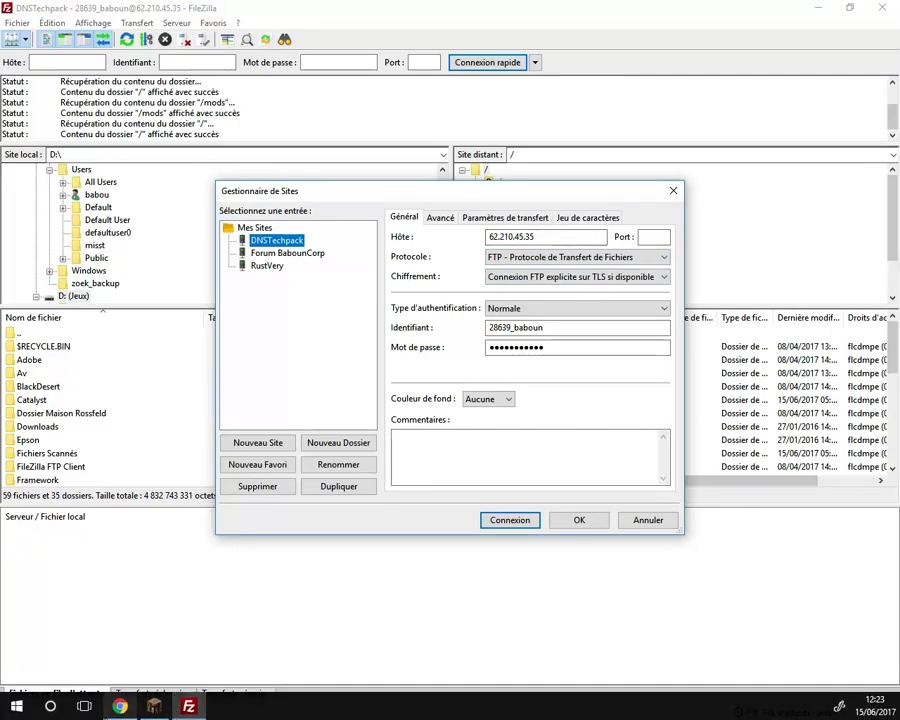
click(119, 706)
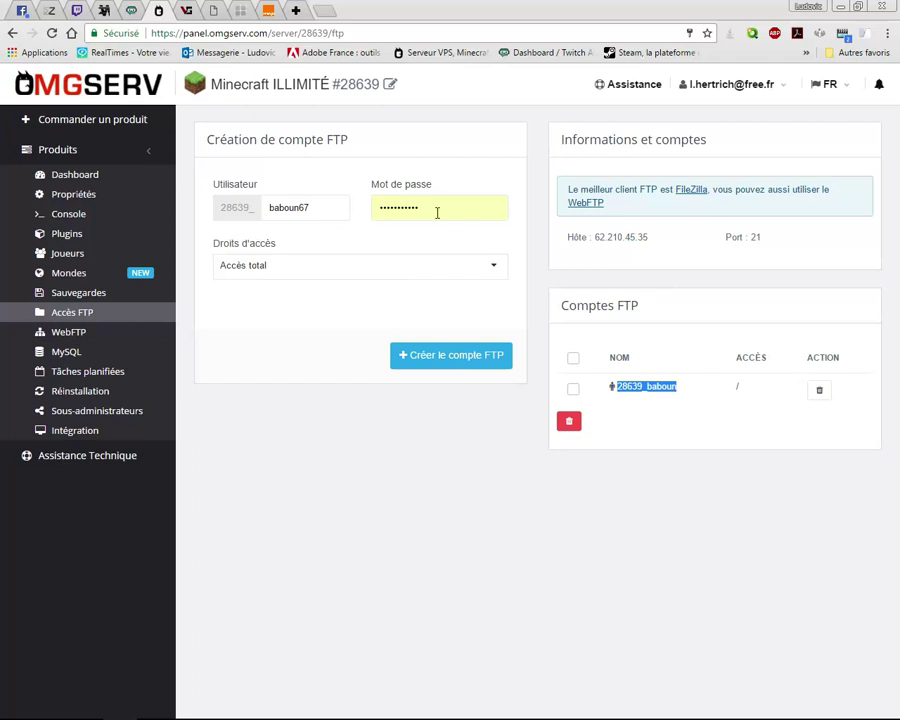
drag(595, 237, 650, 242)
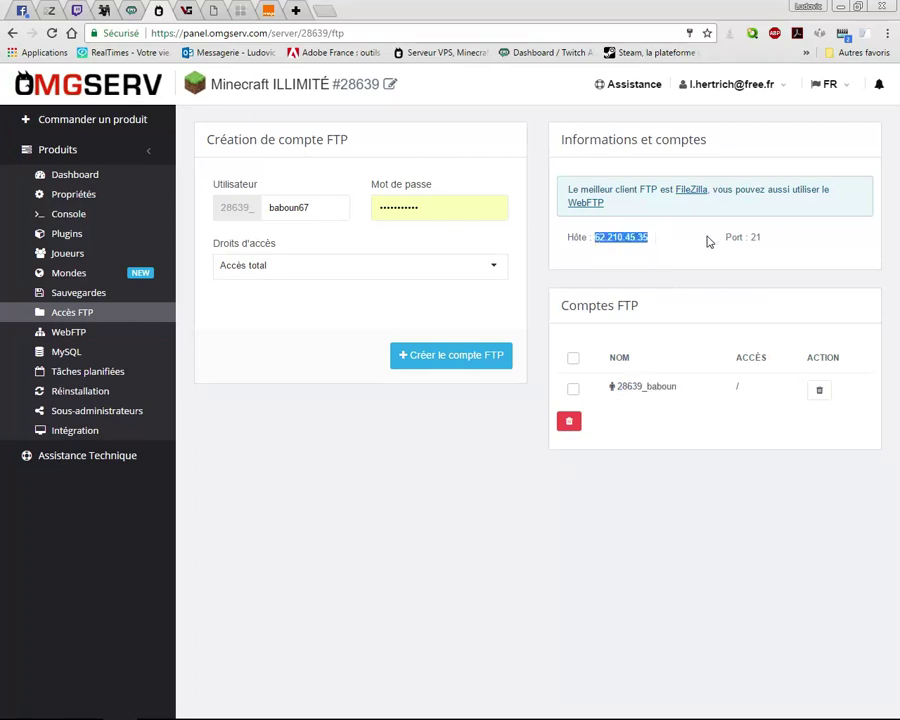
click(661, 245)
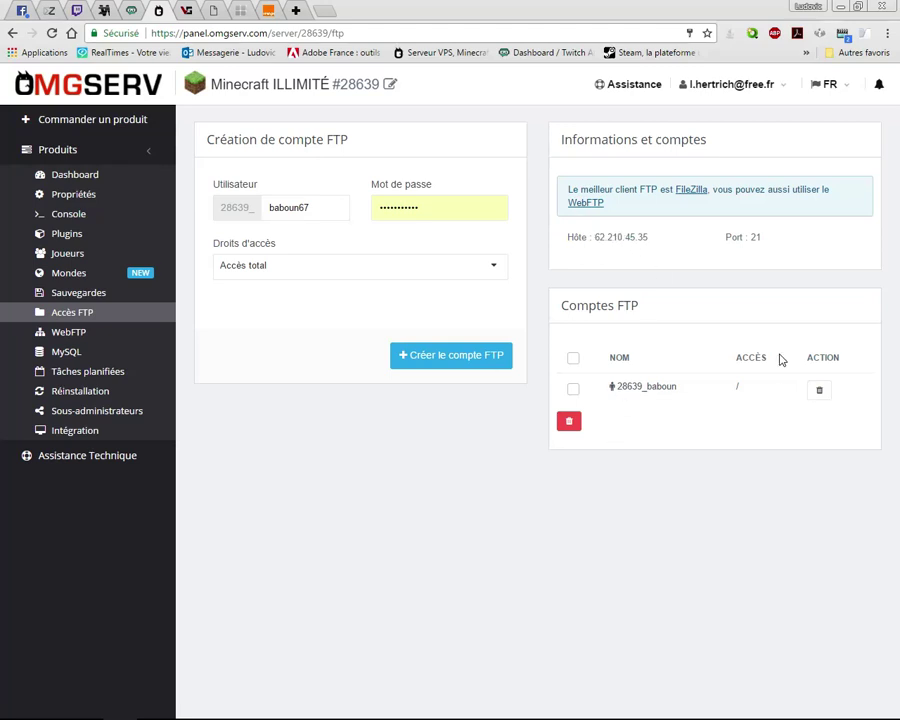
mouse_move(268, 692)
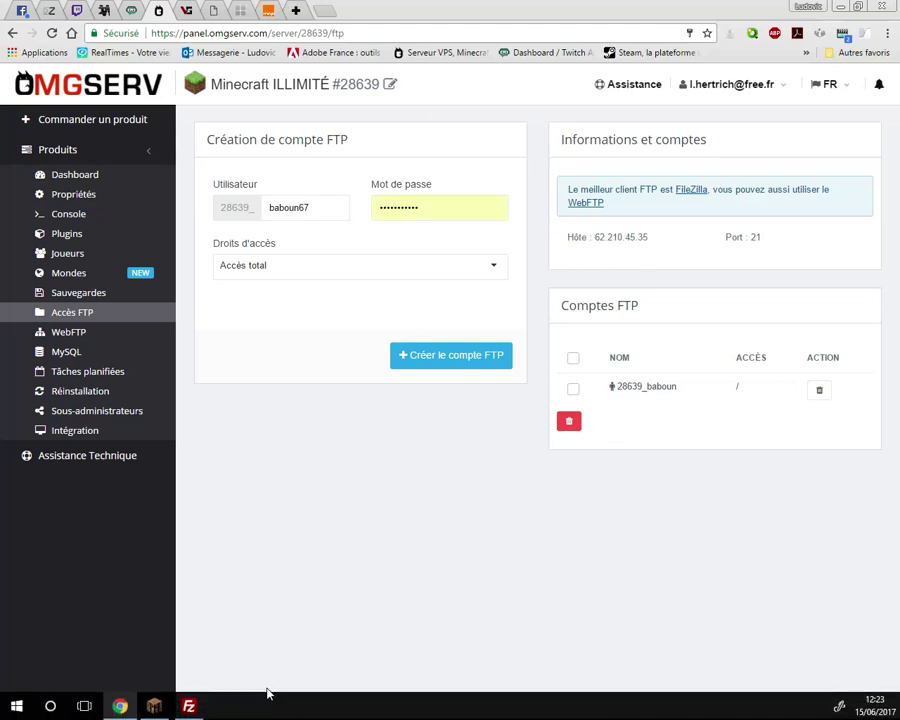
Return to FileZilla, keep DNSTechpack's authentication type at Normale, and close the Site Manager without saving.
click(188, 706)
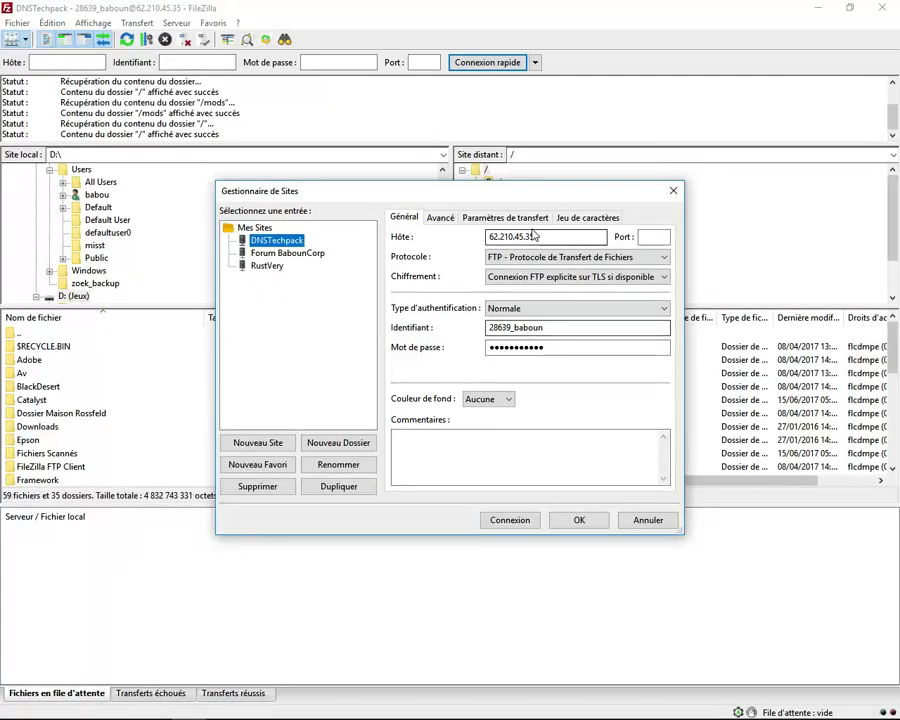
click(640, 308)
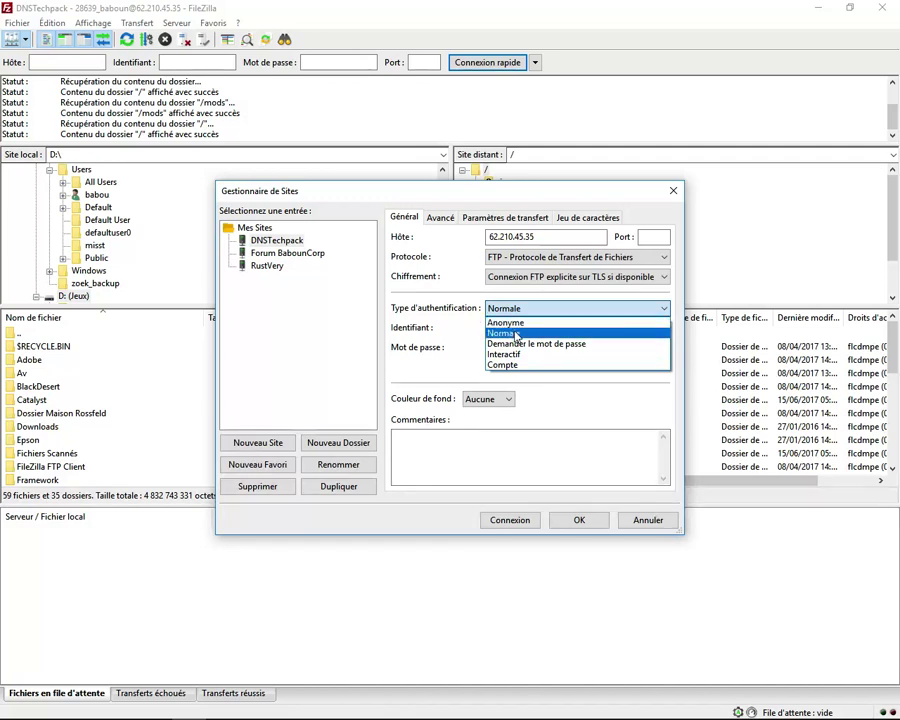
click(566, 332)
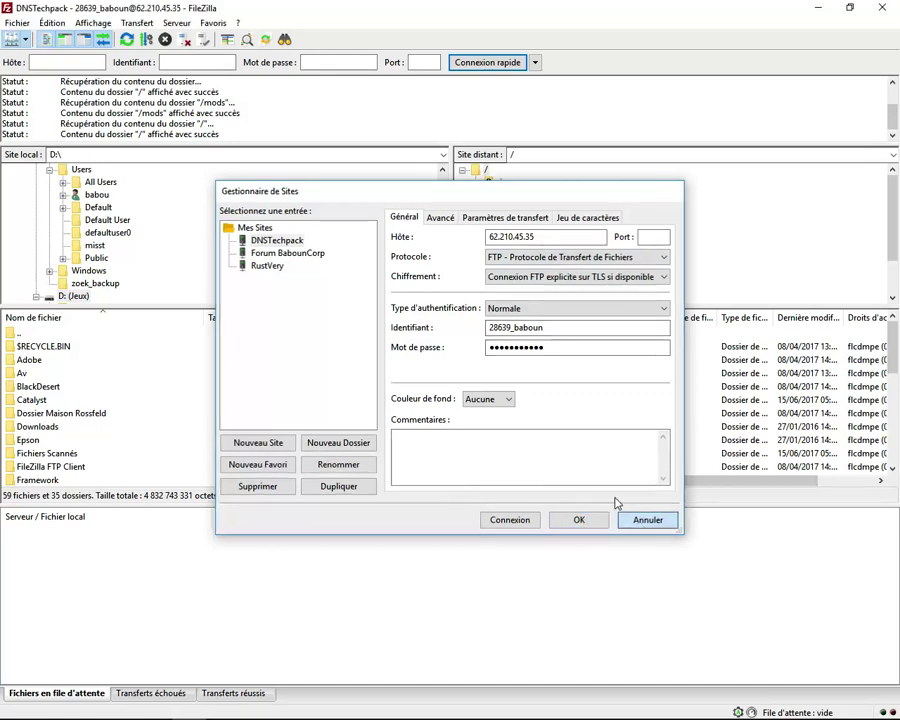
click(635, 520)
Reconnect to the saved site DNSTechpack, interrupting the previous connection and using the current tab.
click(26, 40)
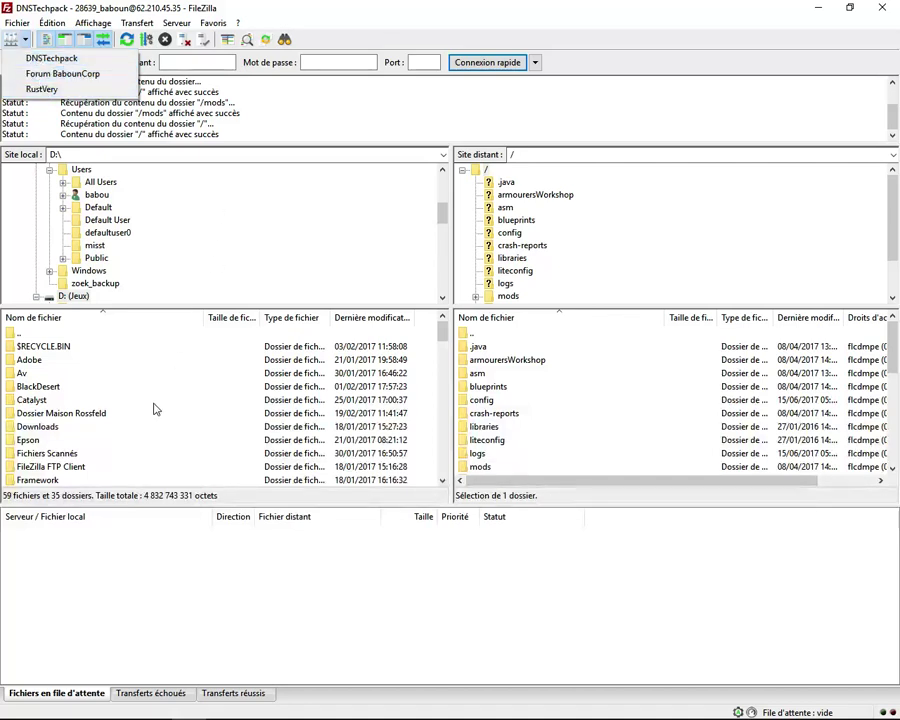
click(70, 58)
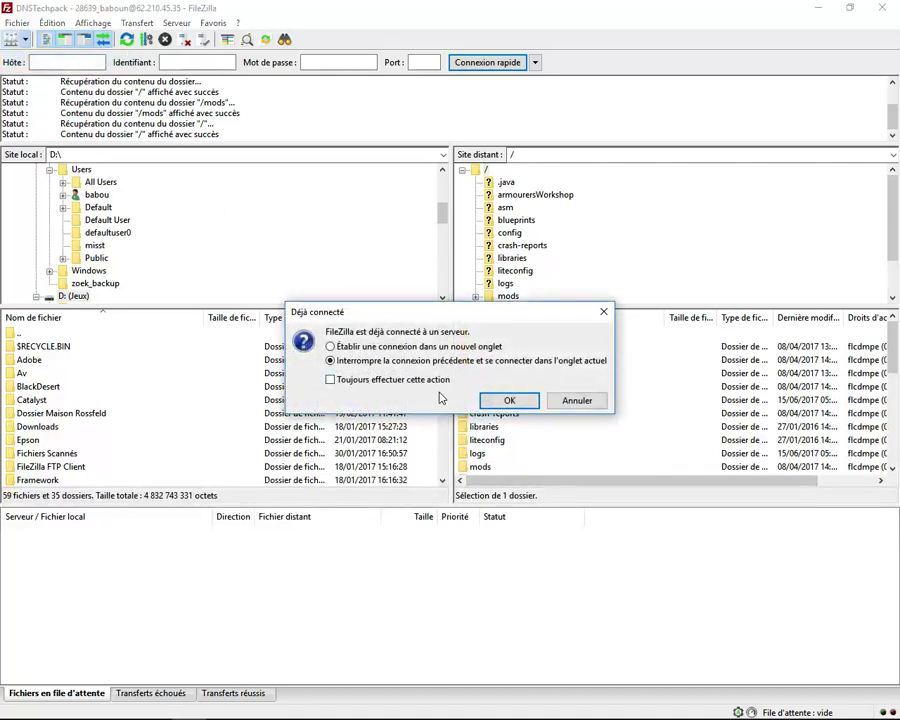
click(508, 400)
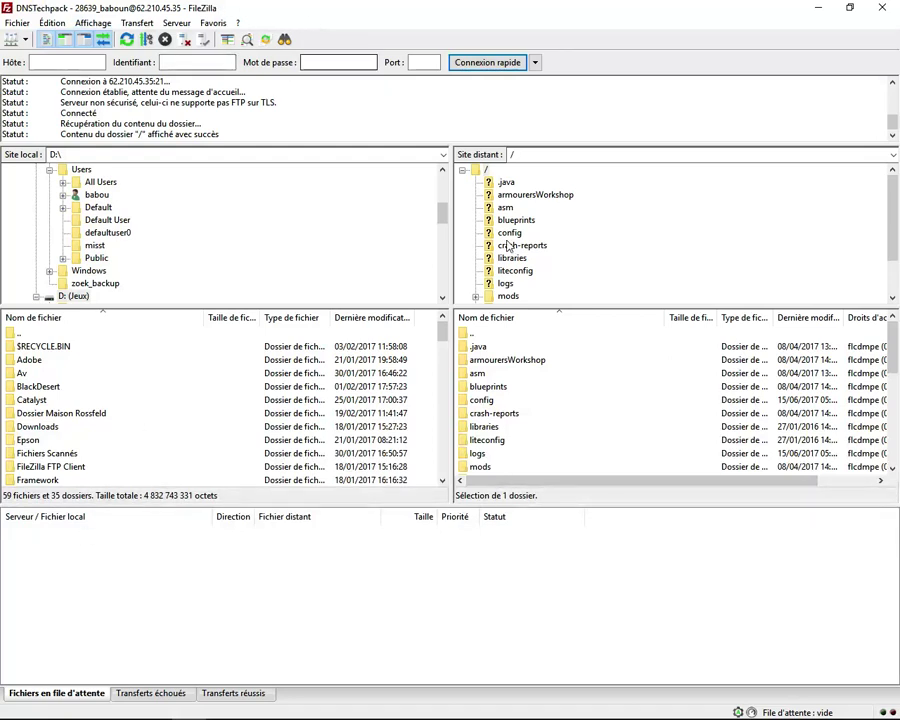
Open the server's config folder, browse its subfolders, and open MagicalCrops.
scroll(484, 414, down, 5)
scroll(484, 414, up, 5)
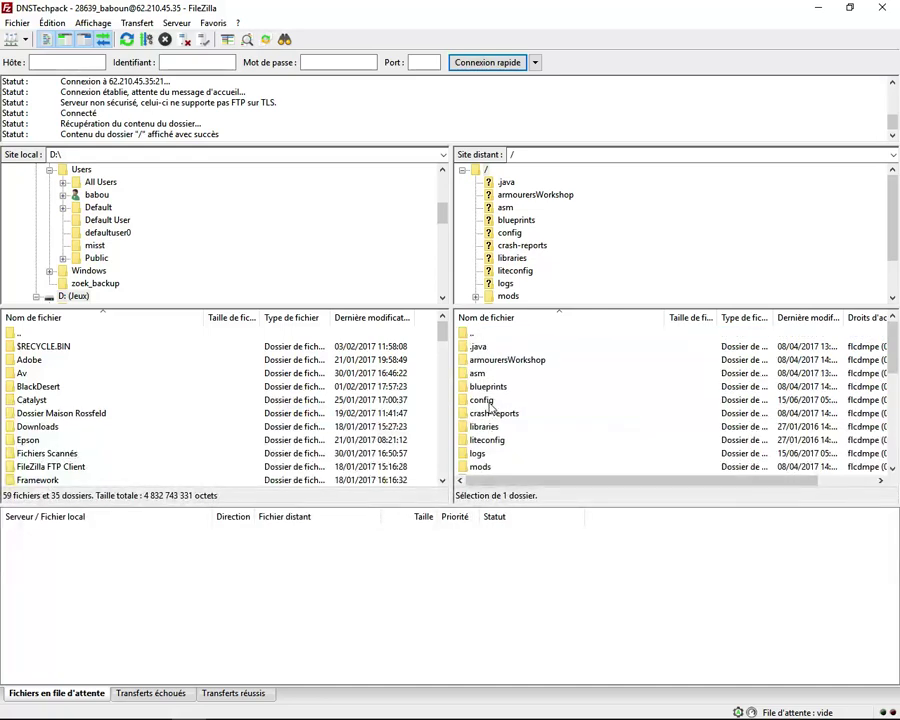
double_click(483, 400)
scroll(490, 398, down, 6)
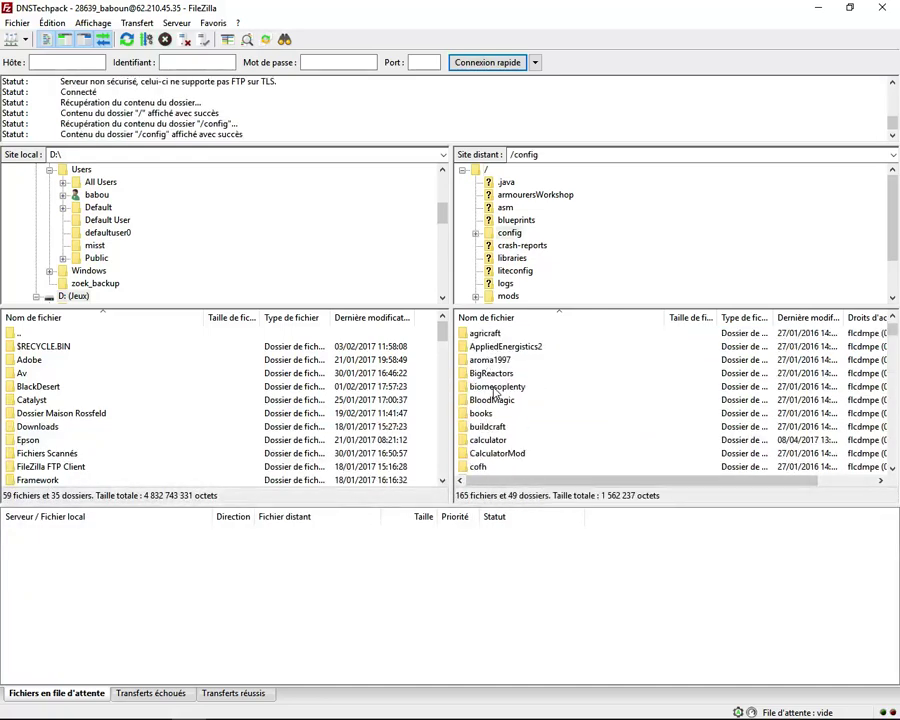
scroll(493, 392, down, 6)
scroll(494, 392, up, 3)
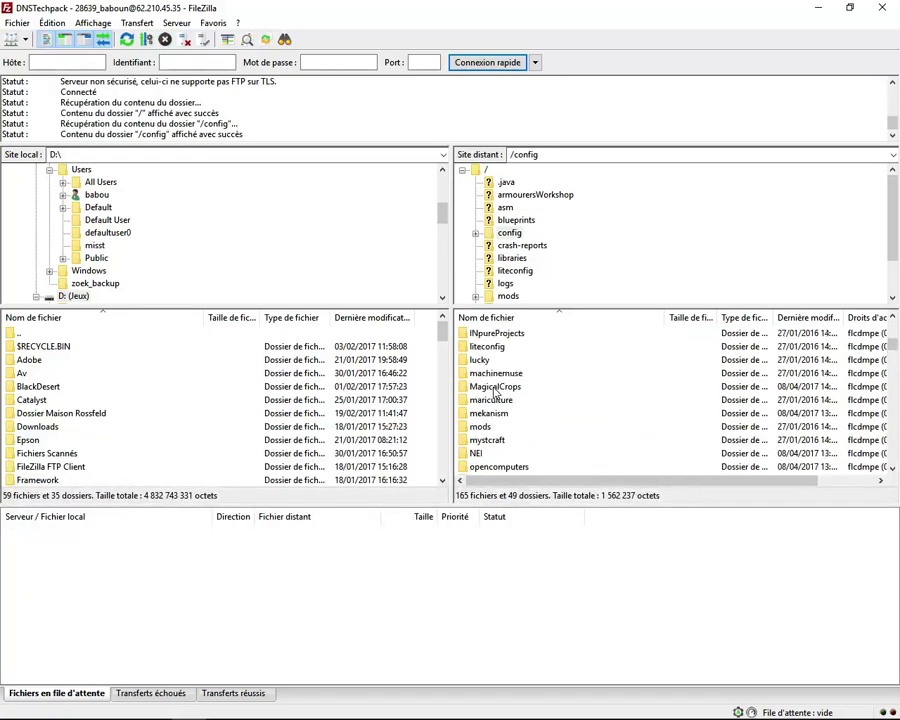
double_click(494, 389)
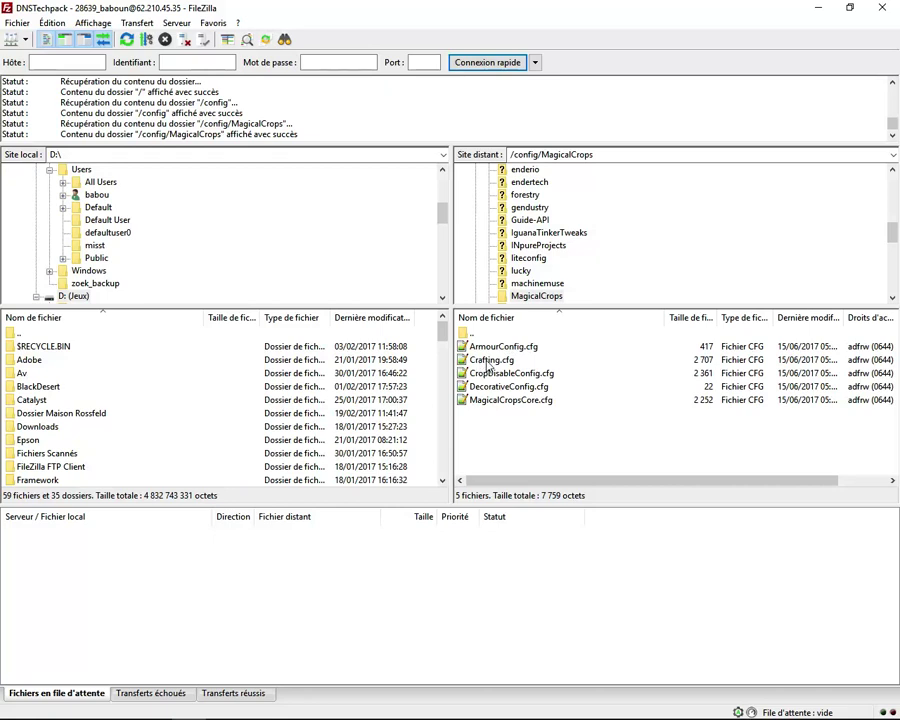
Open CropDisableConfig.cfg from the server for viewing and editing, and look through its crop settings.
right_click(491, 376)
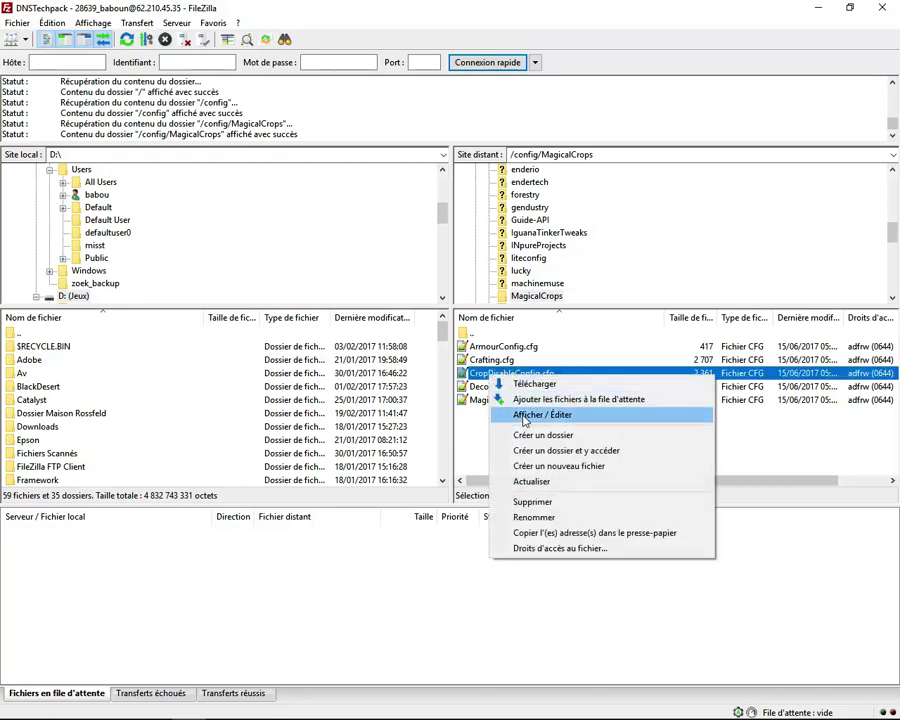
click(540, 415)
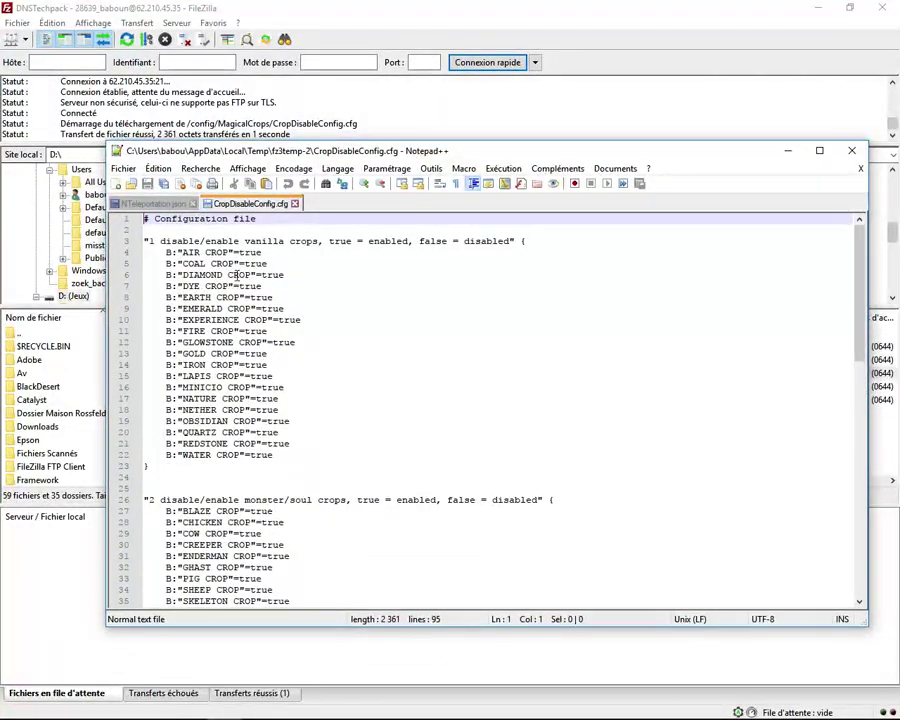
scroll(233, 274, down, 4)
scroll(233, 274, down, 16)
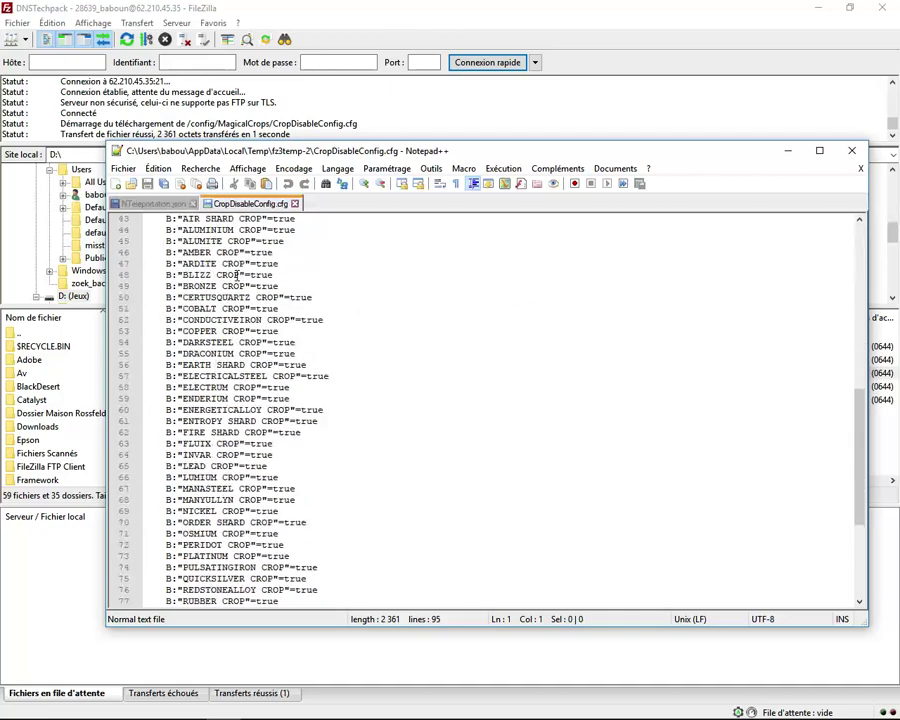
scroll(229, 376, up, 20)
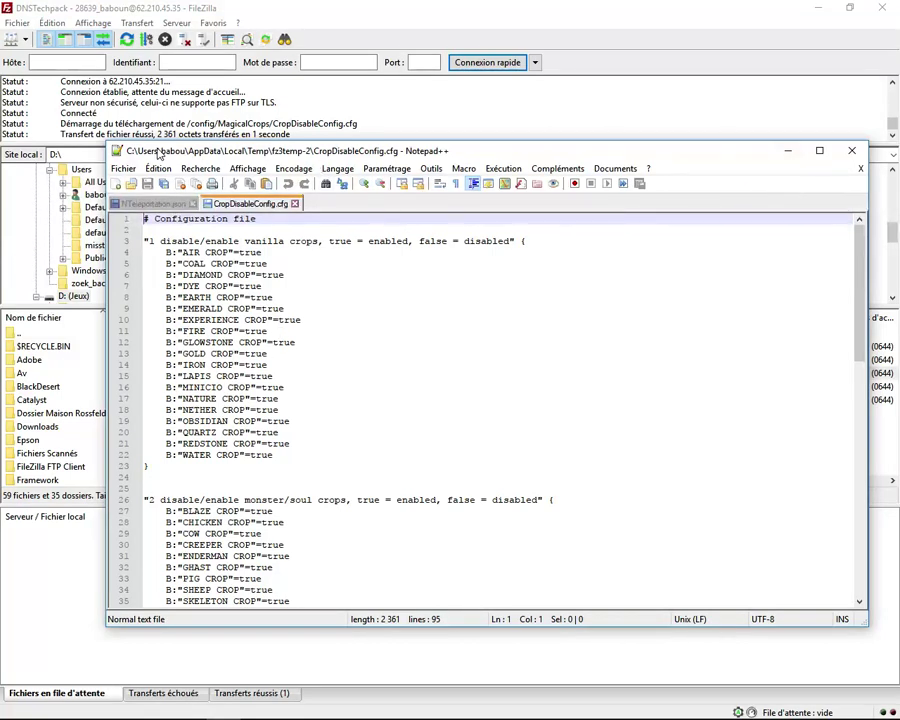
Close the Notepad++ window with the configuration file and exit FileZilla.
click(851, 152)
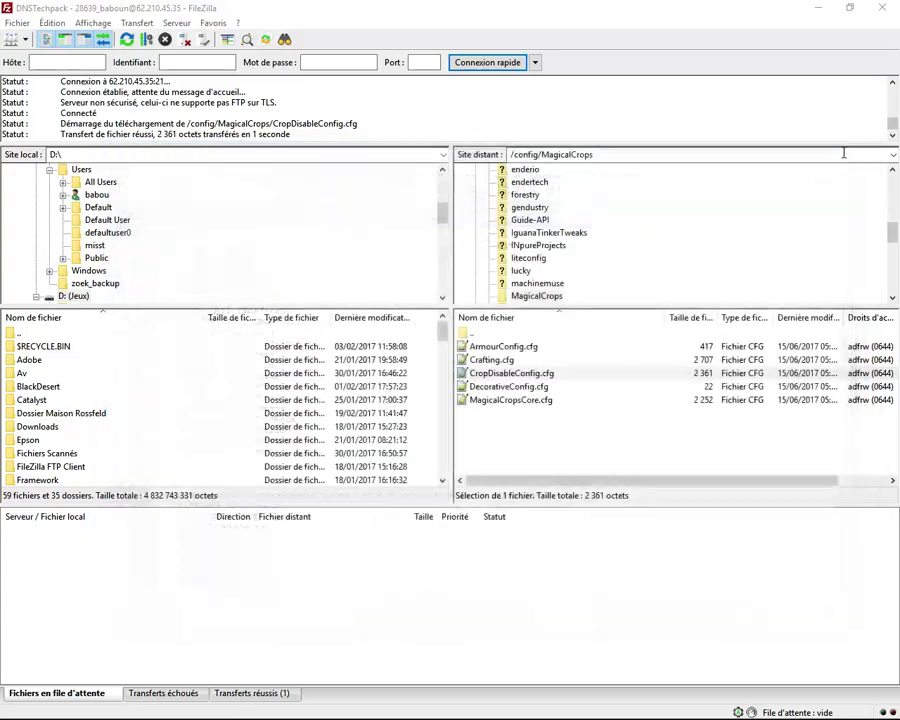
click(882, 9)
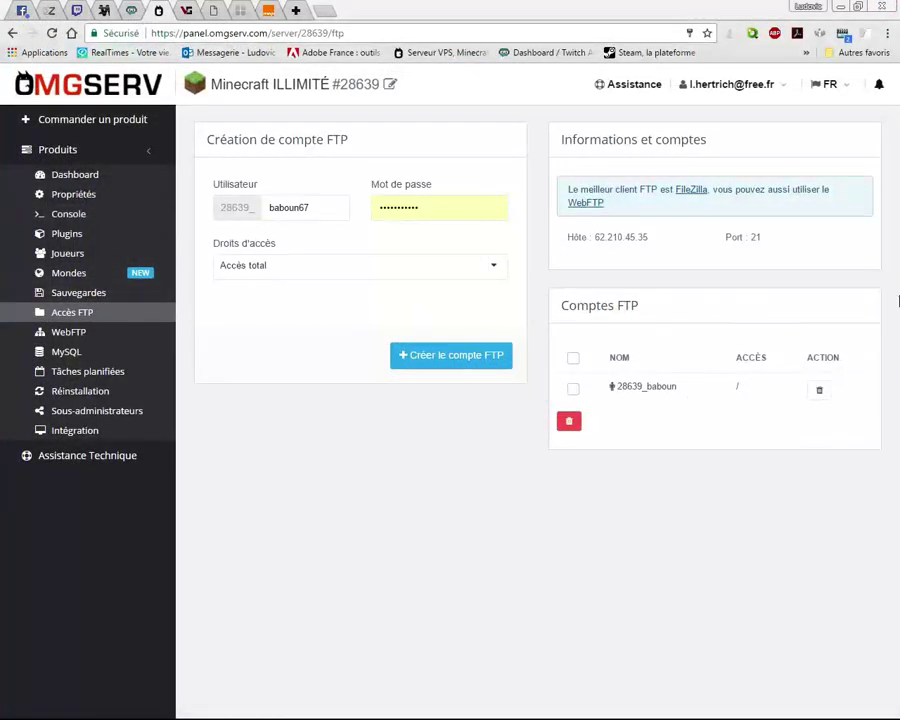